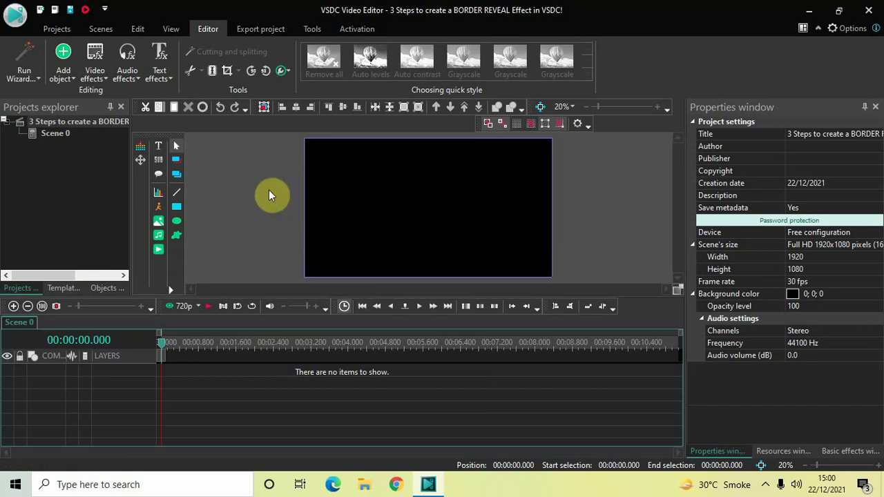
- Add a Text object on a new layer and size its box to the full 1920×1080 scene
click(62, 73)
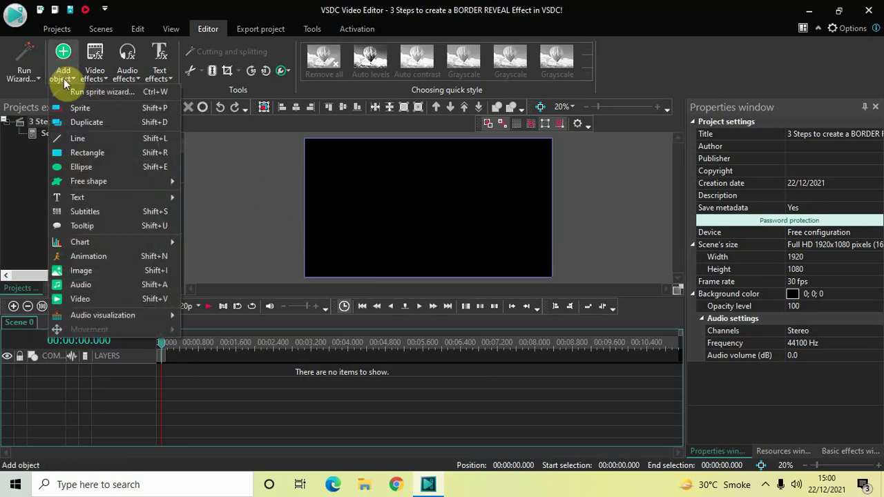
mouse_move(97, 199)
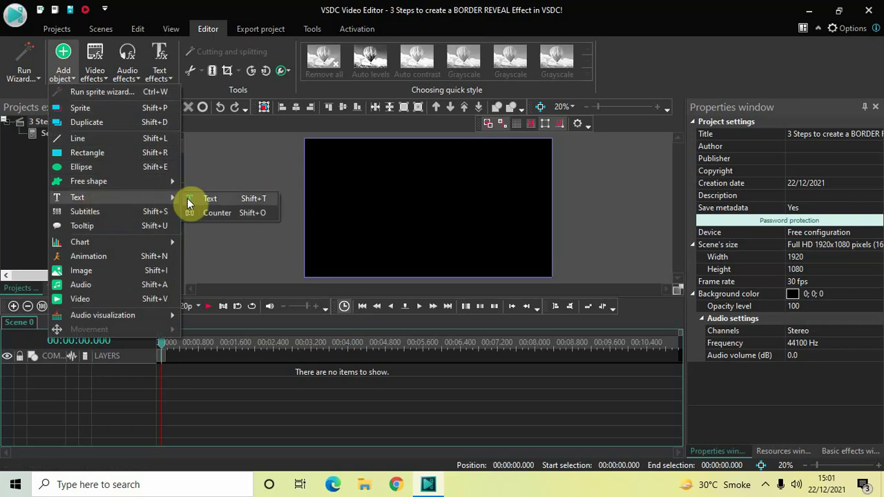
click(224, 199)
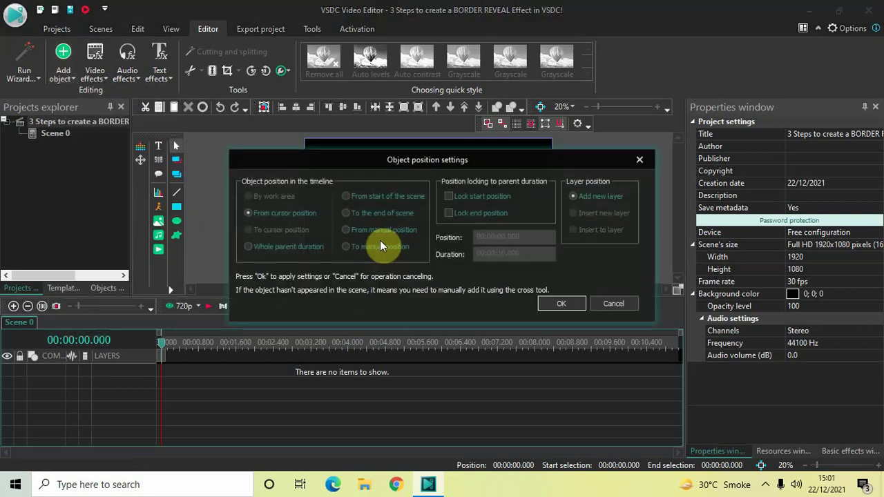
click(559, 303)
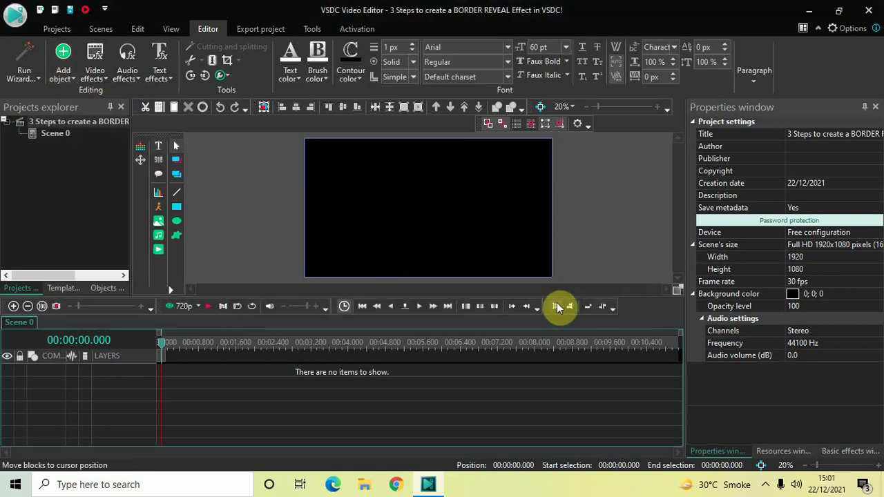
drag(333, 159, 518, 256)
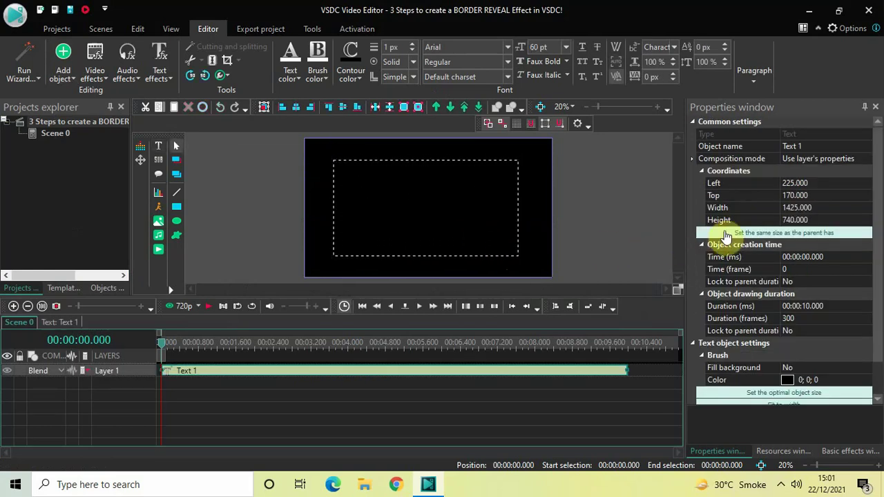
click(732, 233)
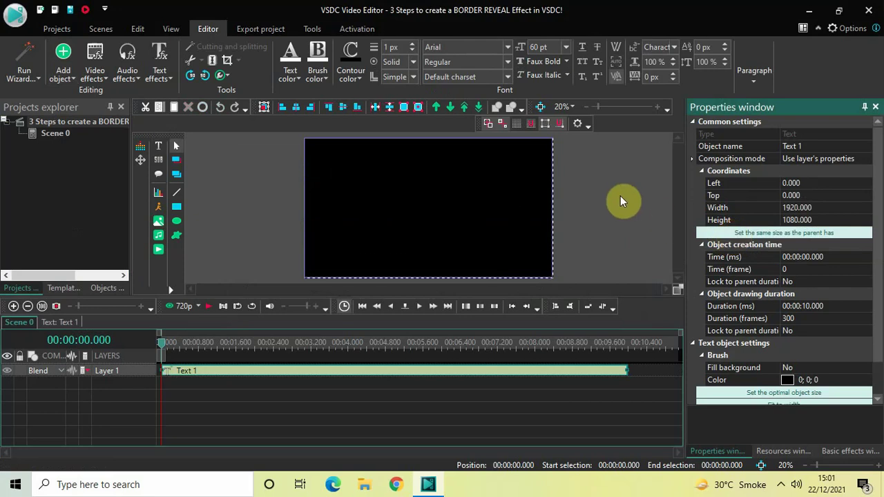
click(445, 173)
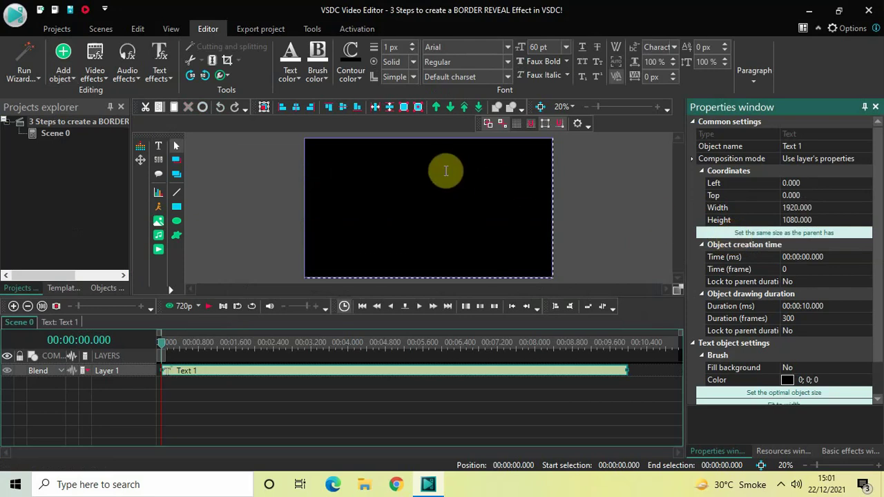
- Type 'BORDER REVEAL' in capitals and centre it horizontally and vertically
key(Caps_Lock)
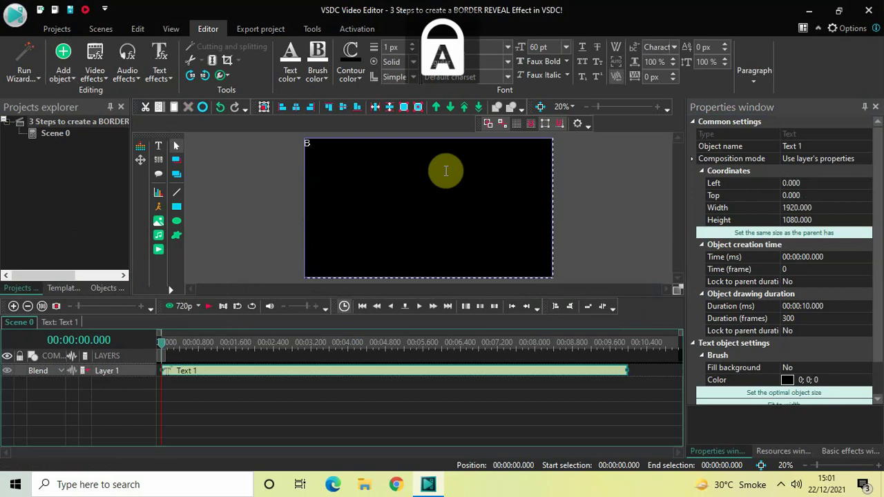
text(BORDER REVEAL)
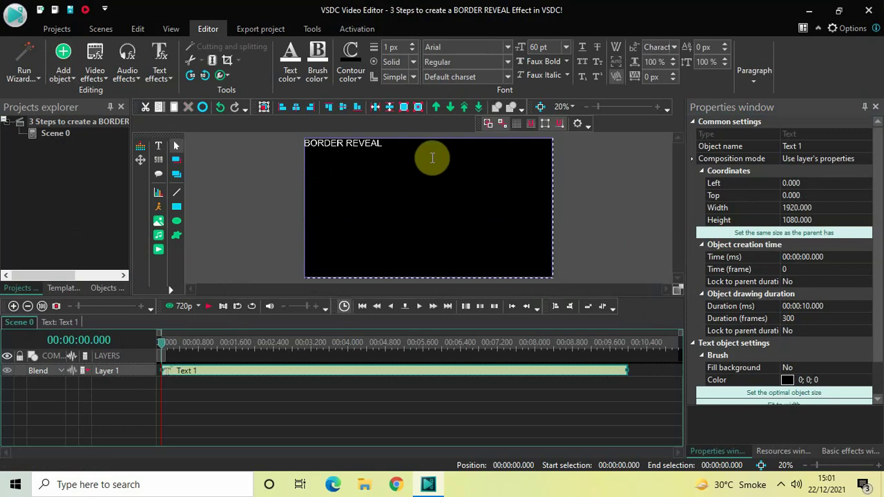
key(ctrl+a)
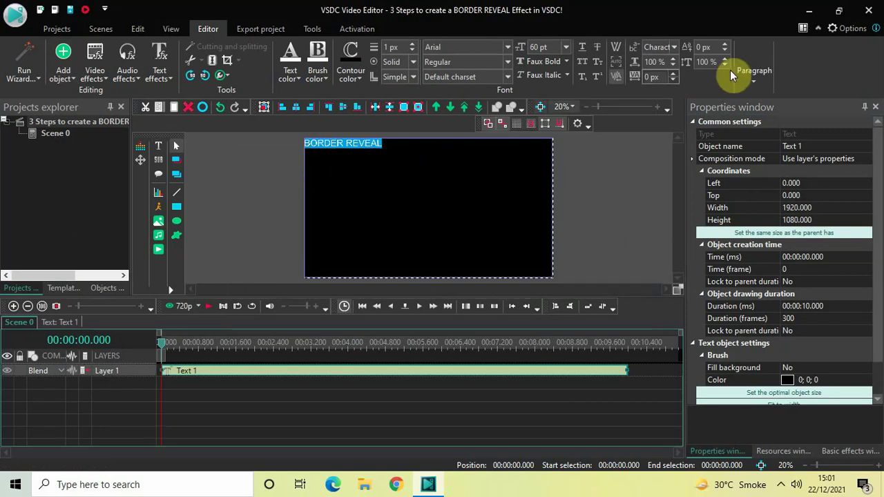
click(758, 83)
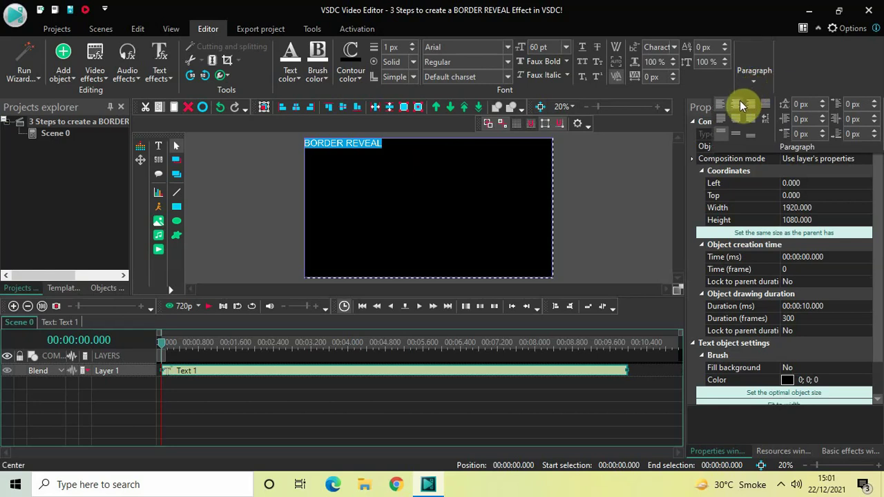
click(741, 105)
click(753, 85)
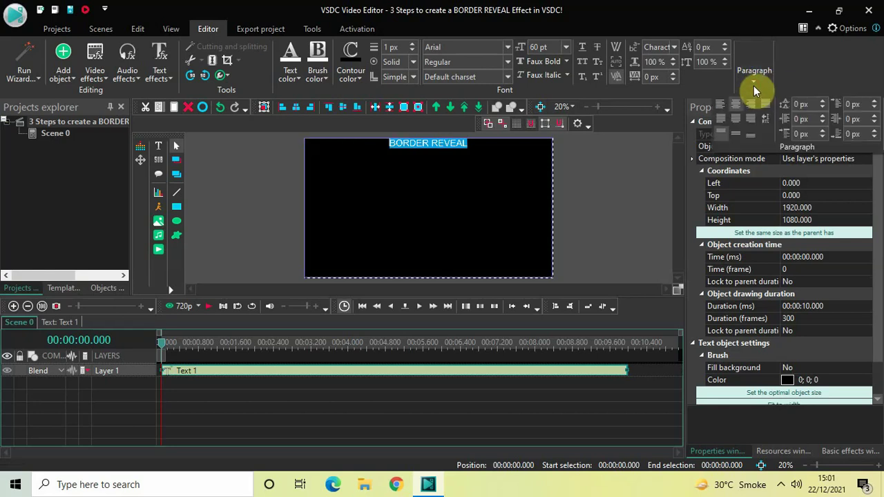
click(737, 135)
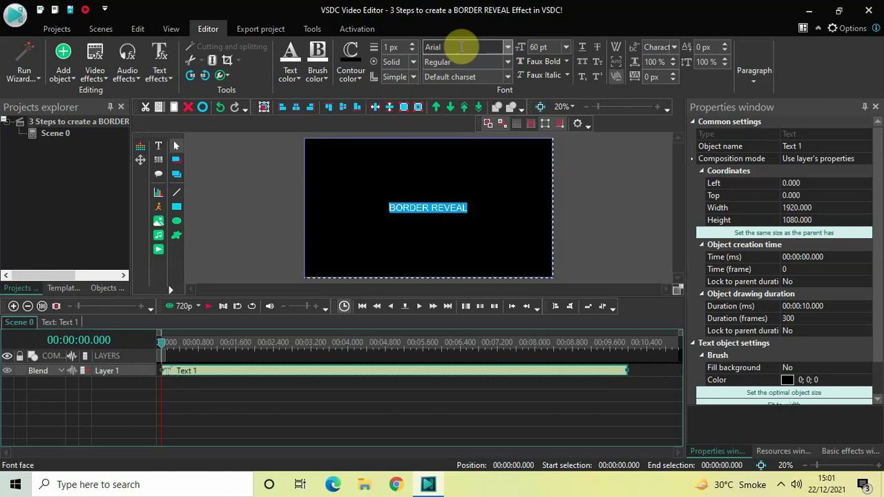
- Set the title's font to Montserrat Black at 150 pt
click(461, 46)
text(Montserrat Black)
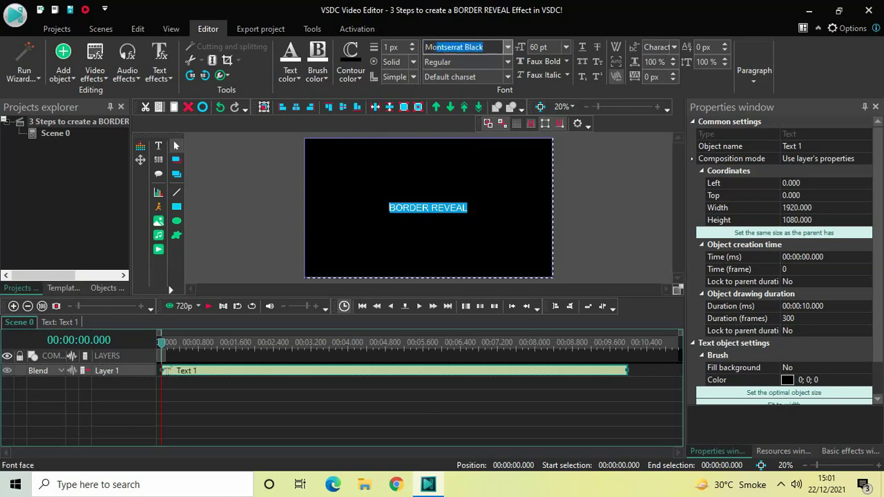
key(Return)
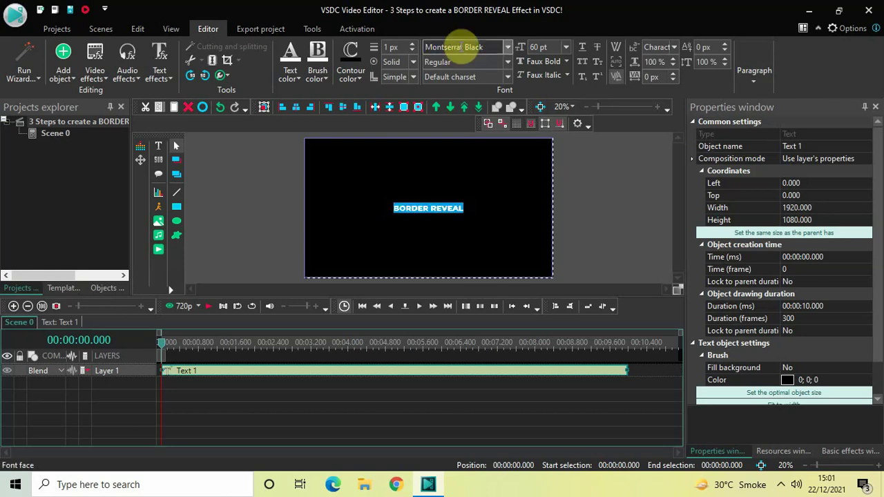
click(559, 43)
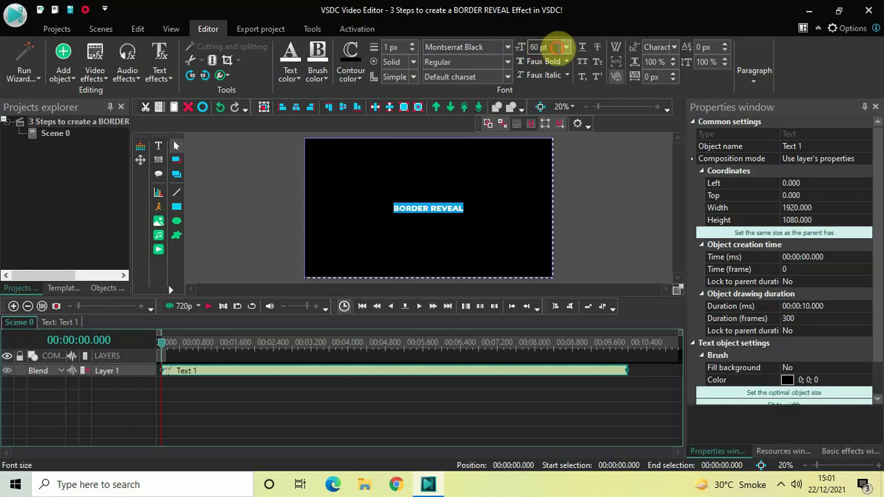
key(BackSpace)
text(150)
key(Return)
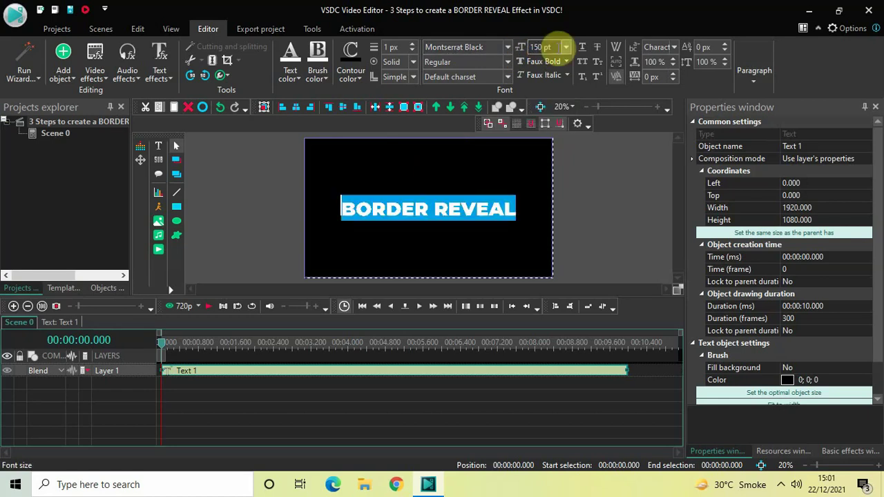
click(473, 401)
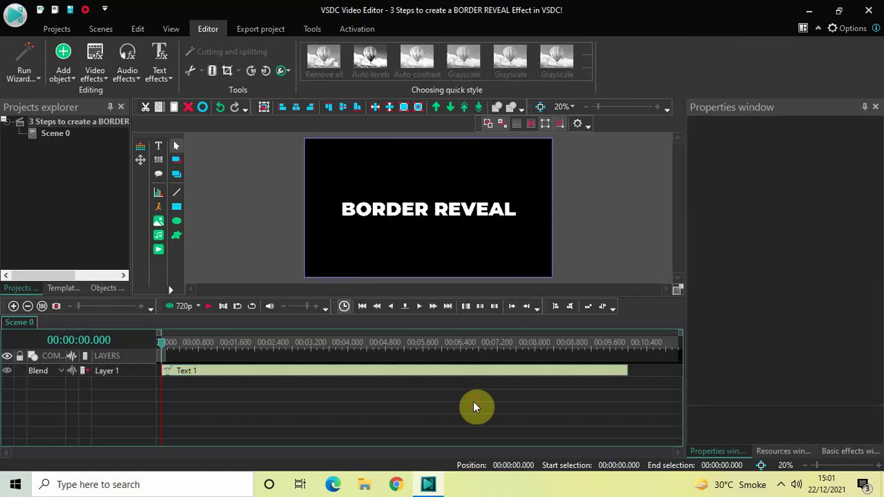
- Inside the Text 1 clip, add a Transparency Fade In effect at the start
double_click(333, 374)
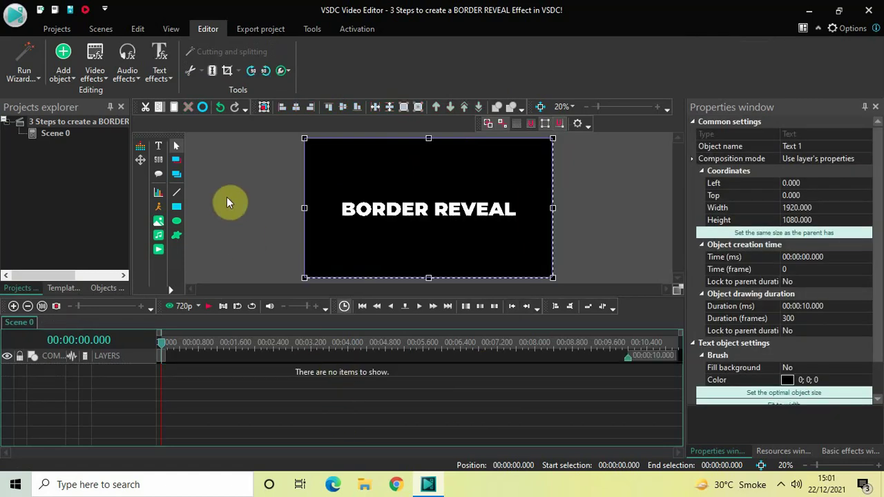
click(96, 73)
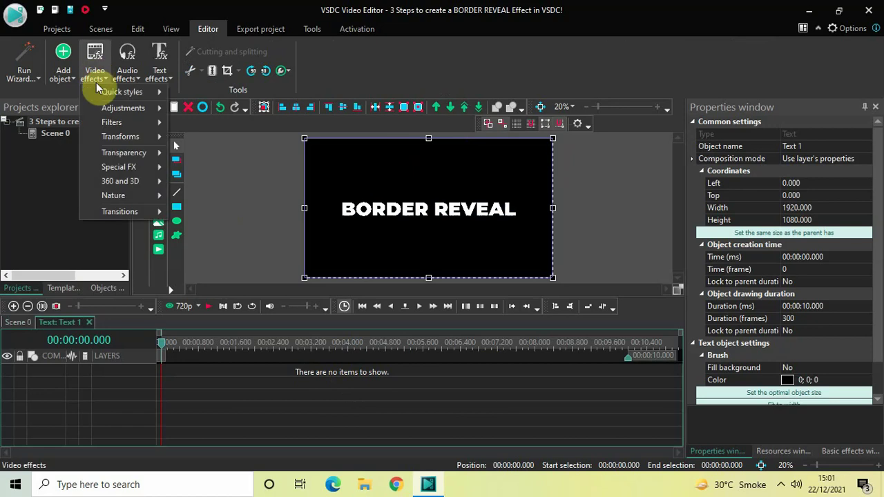
mouse_move(128, 152)
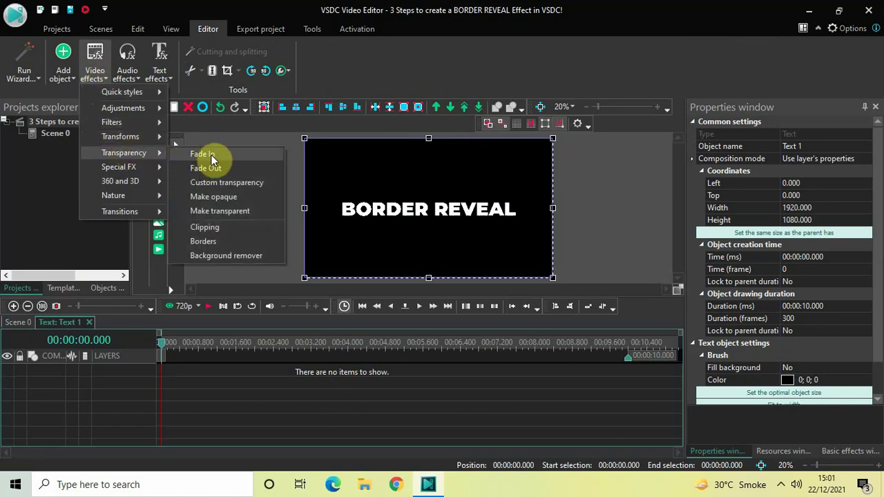
click(207, 156)
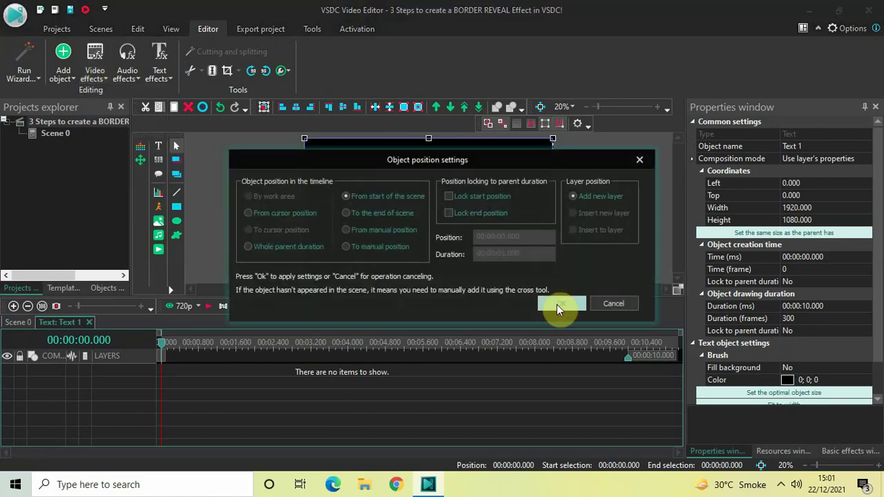
click(557, 305)
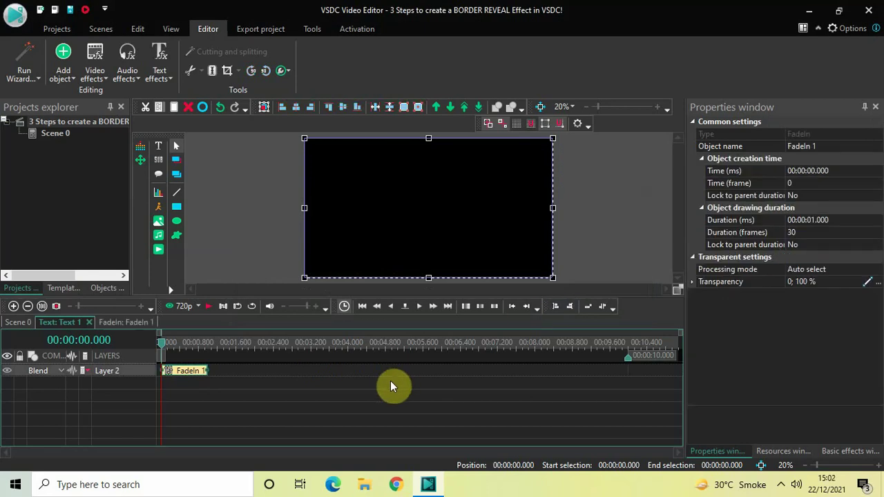
- Add a Transparency Fade Out effect at the title's end
click(97, 72)
mouse_move(129, 155)
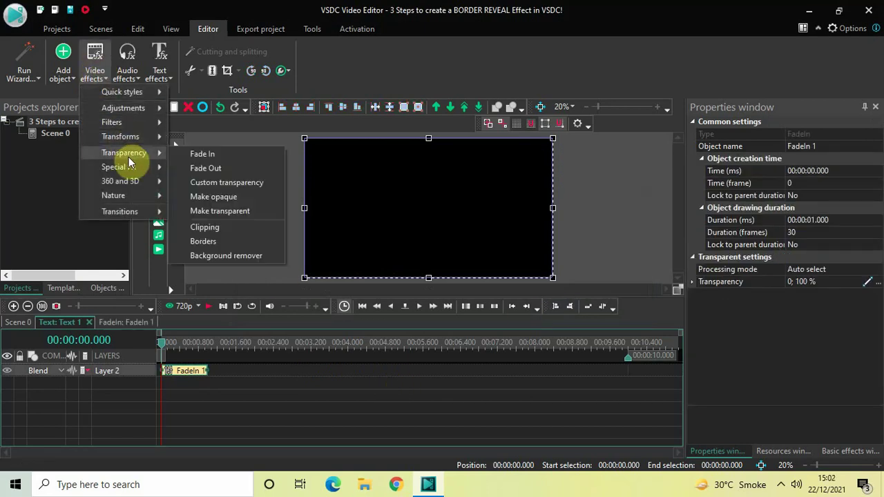
click(219, 168)
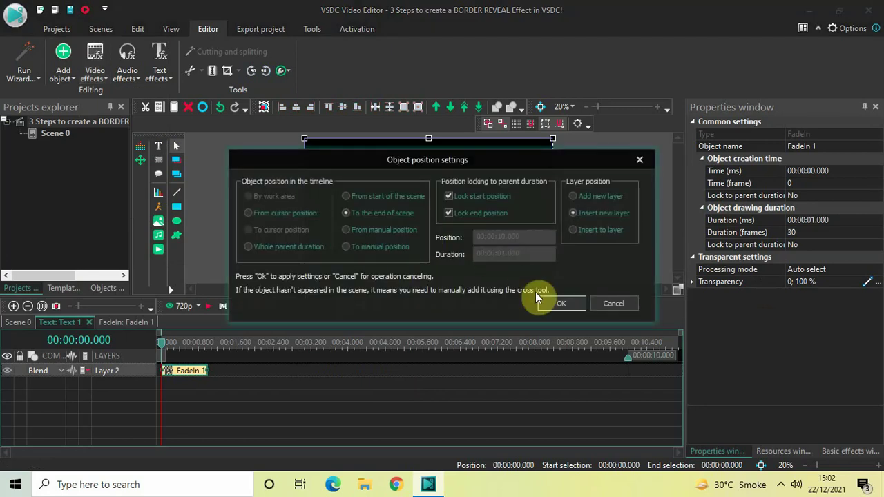
click(556, 304)
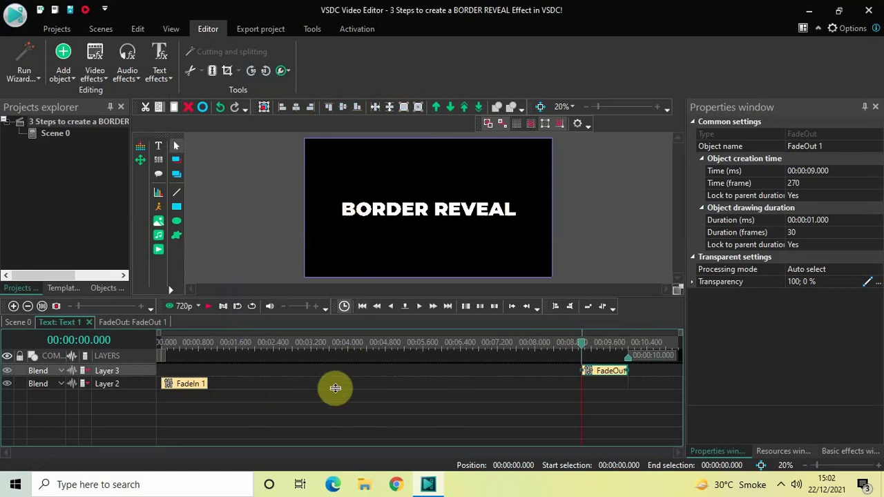
- At 00:00:01.000, add a Rectangle on a new layer drawn over the BORDER REVEAL title
click(211, 345)
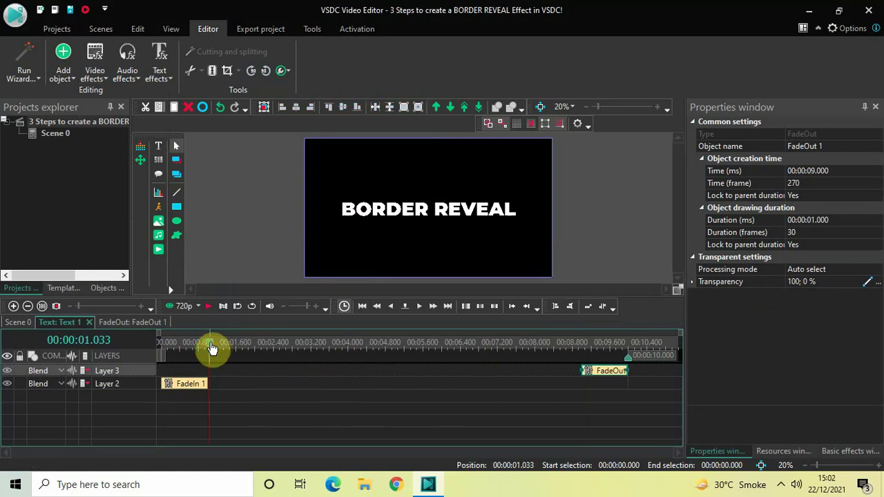
click(208, 346)
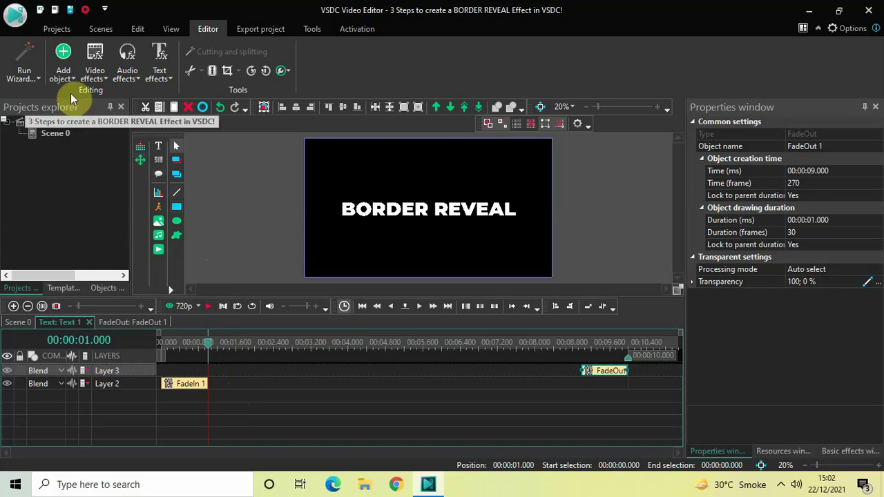
click(66, 75)
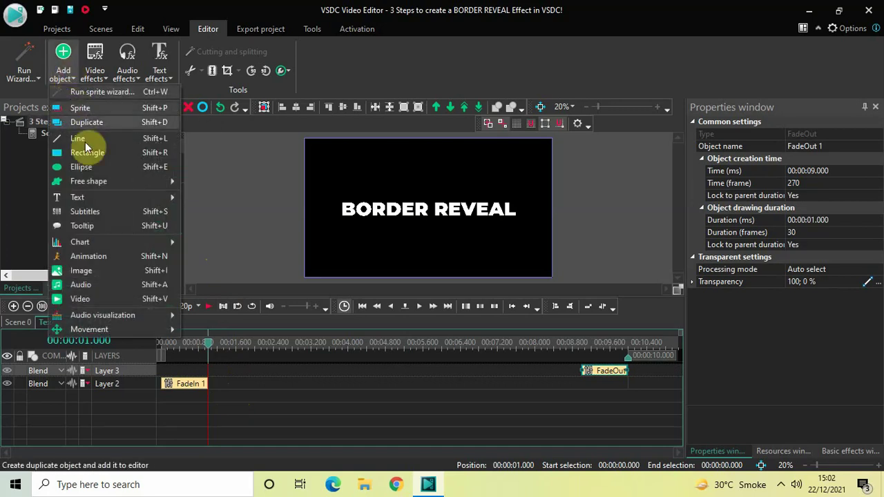
click(119, 153)
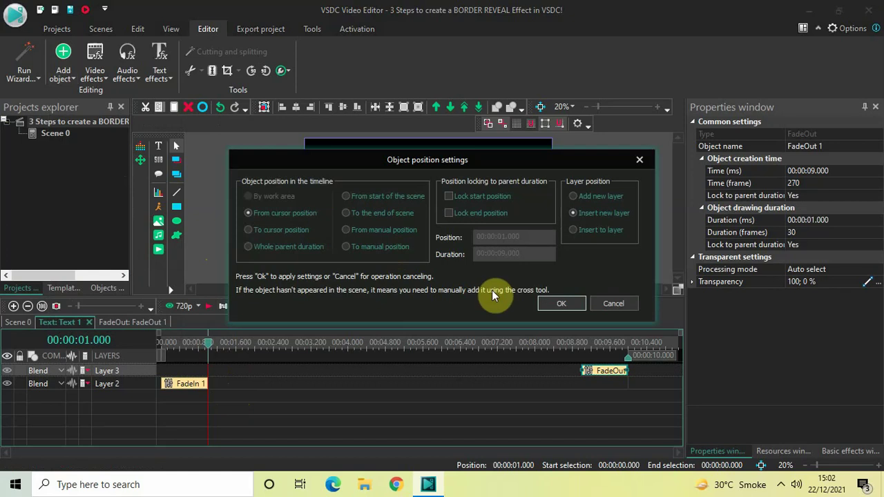
click(557, 305)
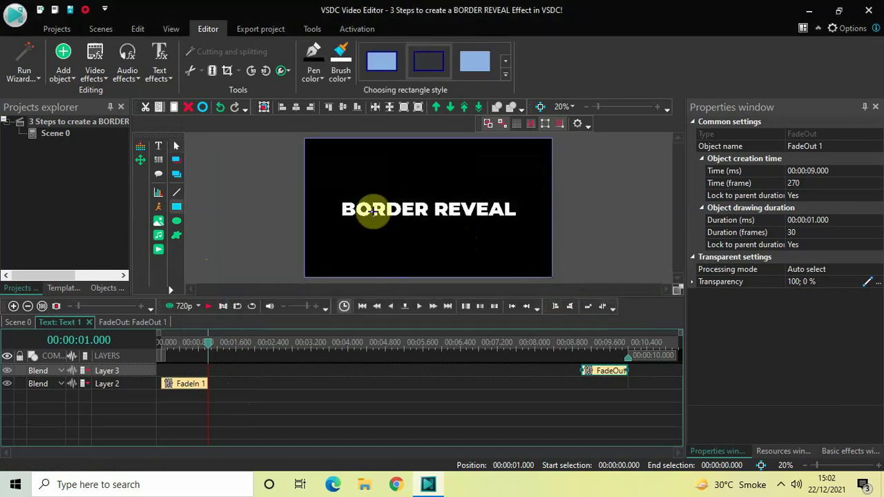
mouse_move(332, 185)
mouse_down()
mouse_move(355, 212)
mouse_move(394, 229)
mouse_move(484, 235)
mouse_move(482, 210)
mouse_move(518, 212)
mouse_move(523, 220)
mouse_up()
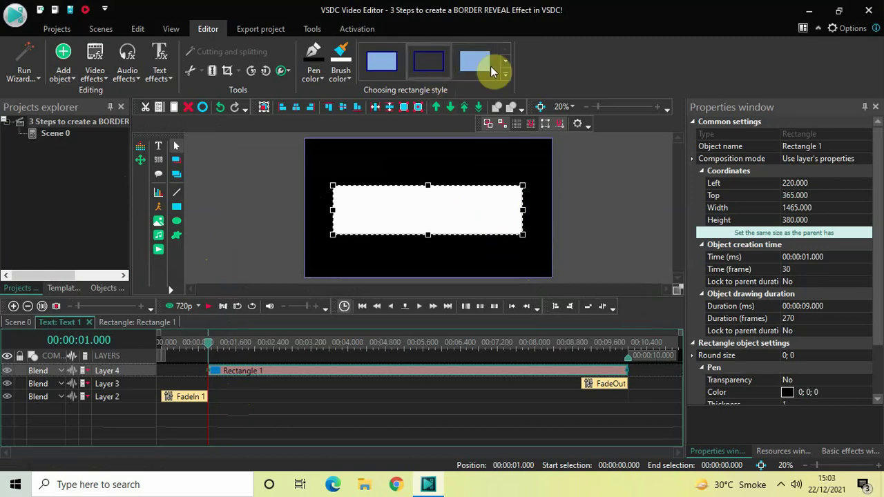
- Apply the outline-only rectangle style so the fill is transparent
click(507, 76)
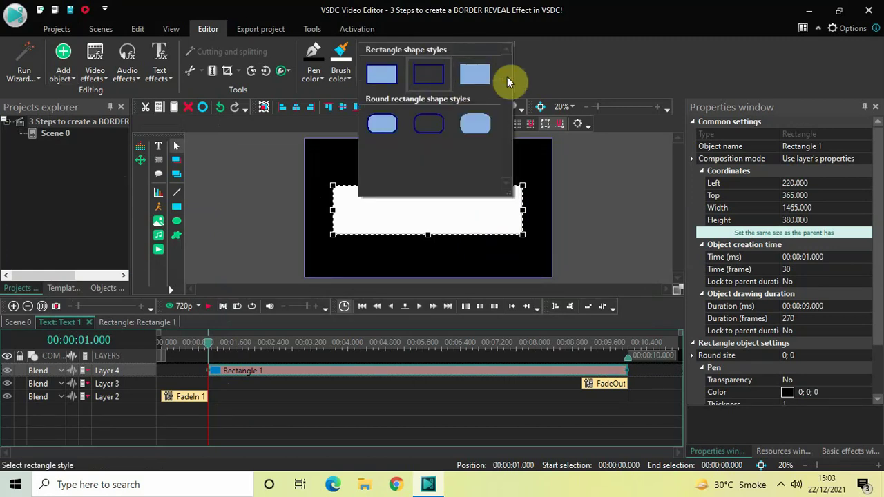
click(423, 72)
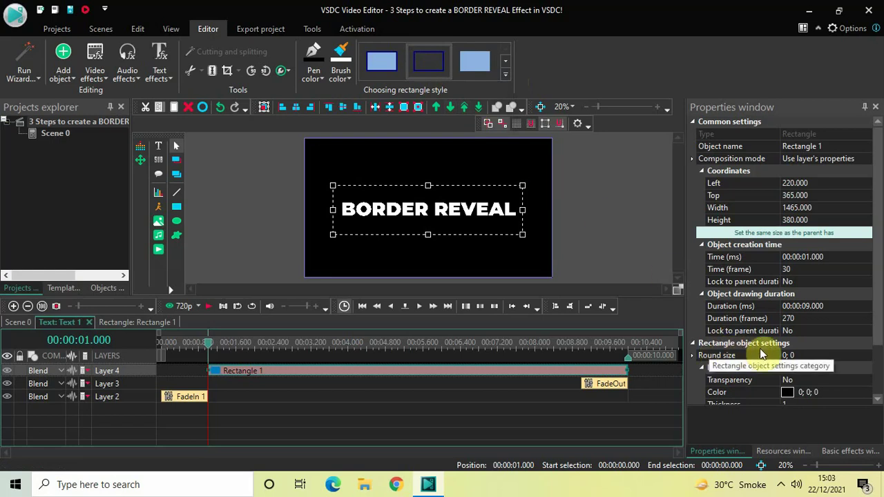
drag(881, 225, 881, 321)
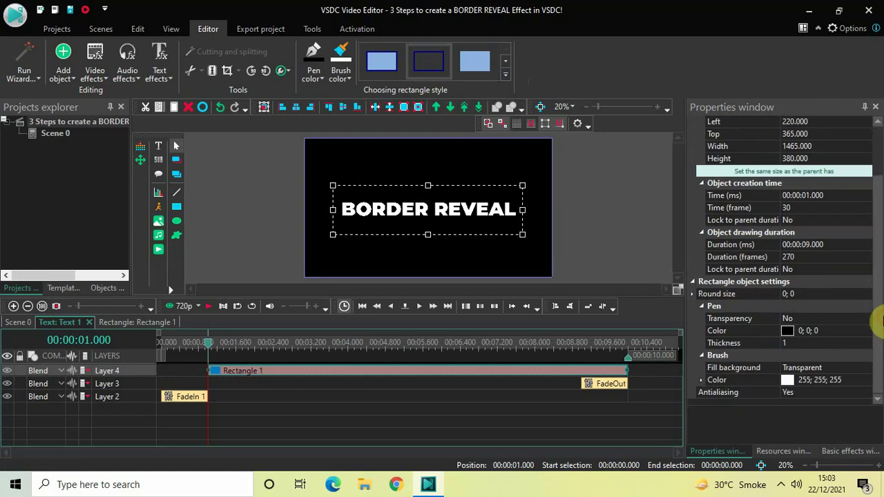
- Set the rectangle's pen colour to white and its thickness to 15
click(735, 334)
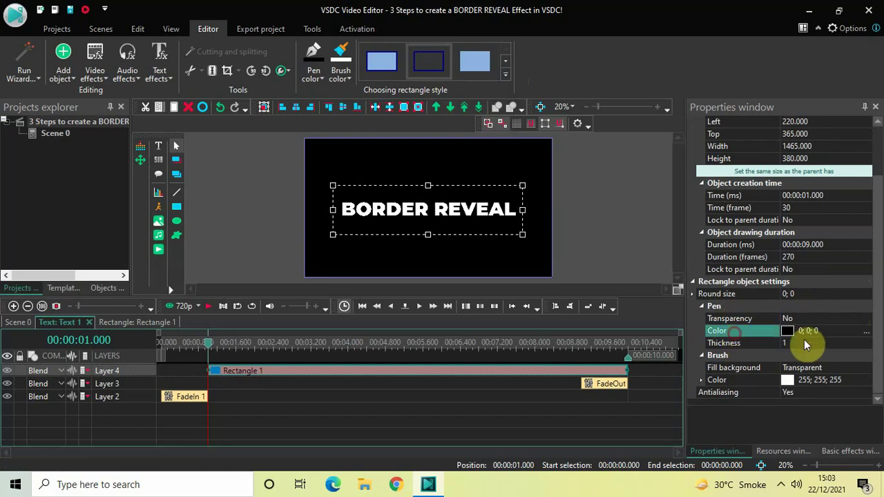
click(868, 336)
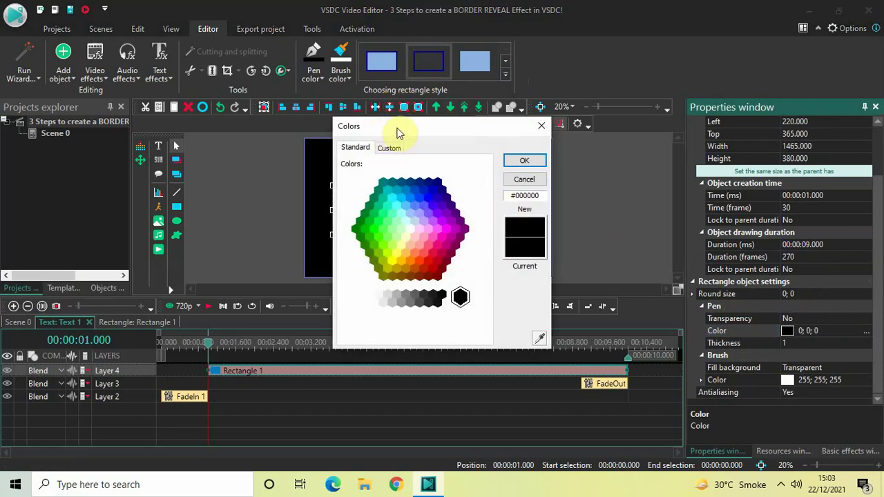
click(355, 302)
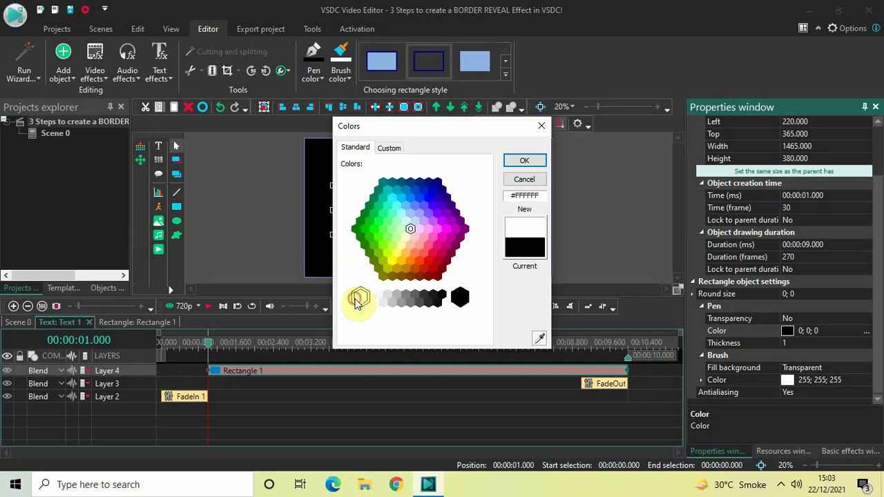
click(526, 163)
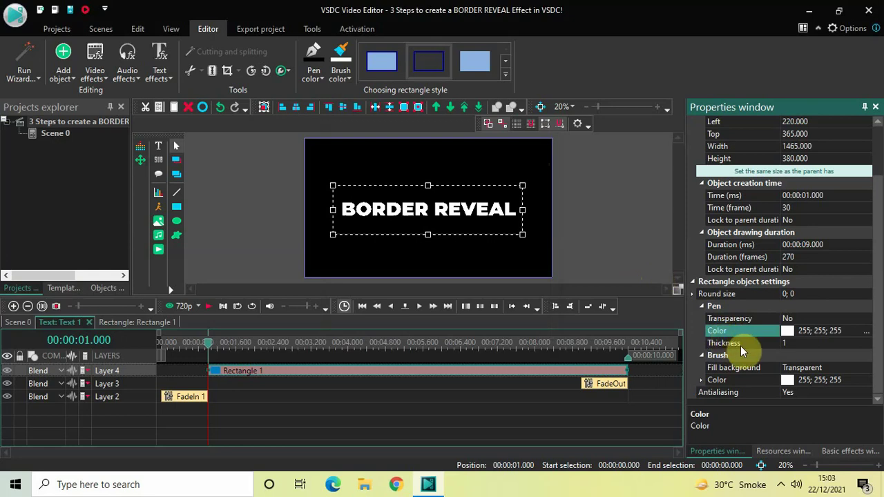
click(799, 344)
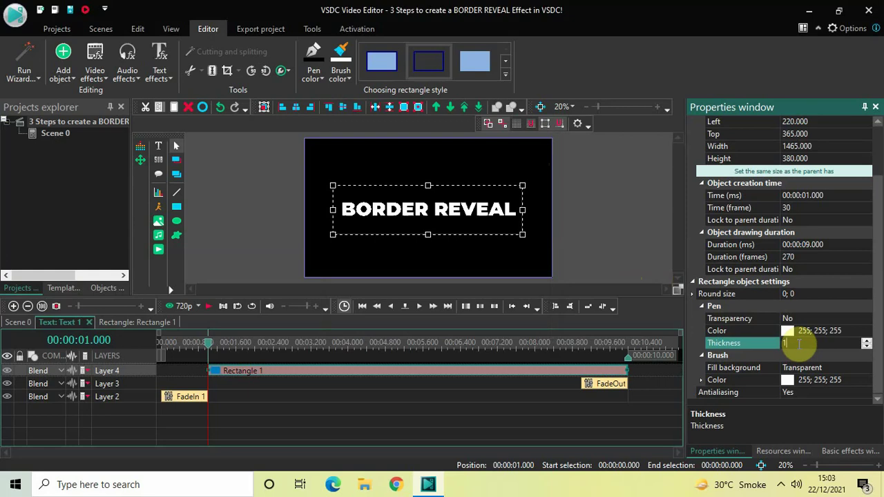
text(5)
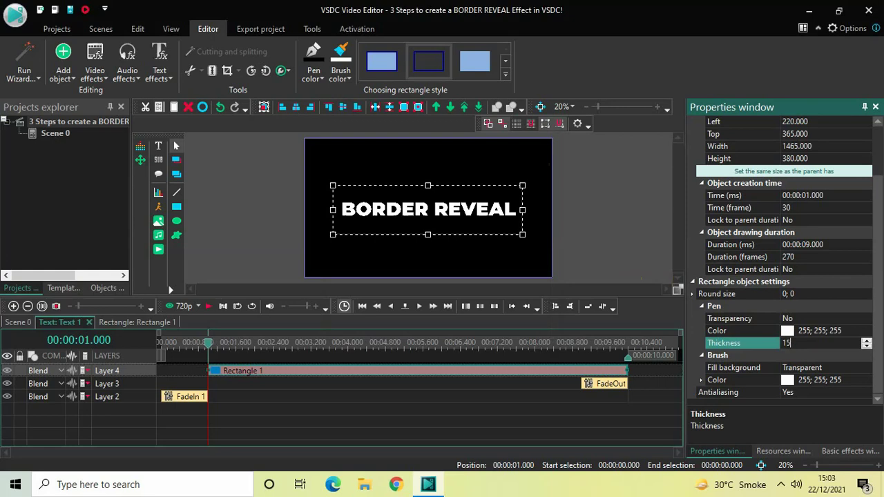
key(Return)
click(520, 409)
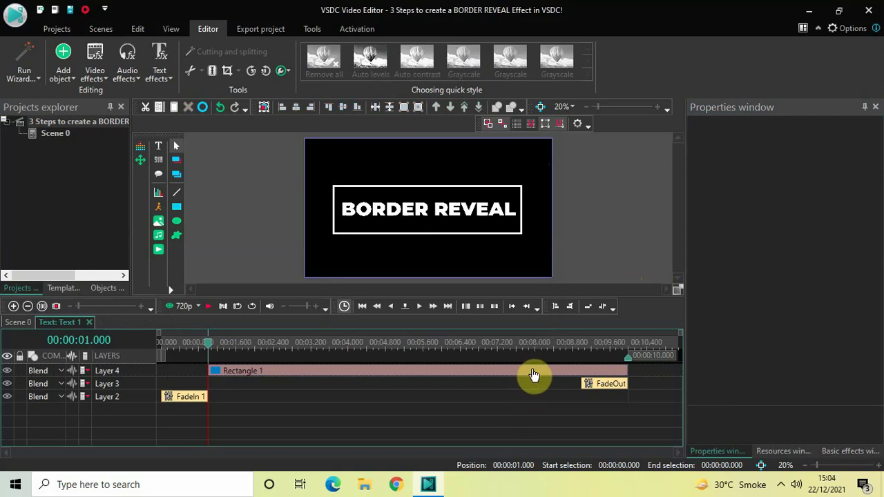
- Trim the Rectangle 1 clip's end back to where the title's FadeOut begins
click(533, 376)
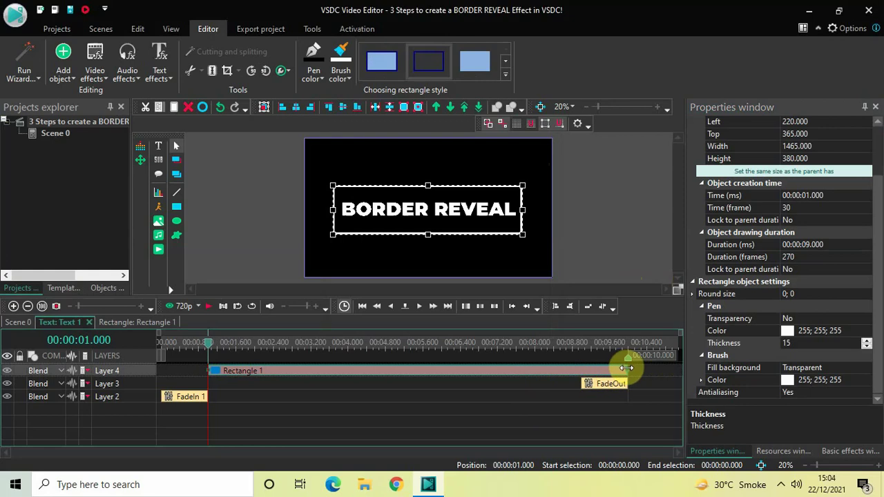
drag(627, 368, 581, 371)
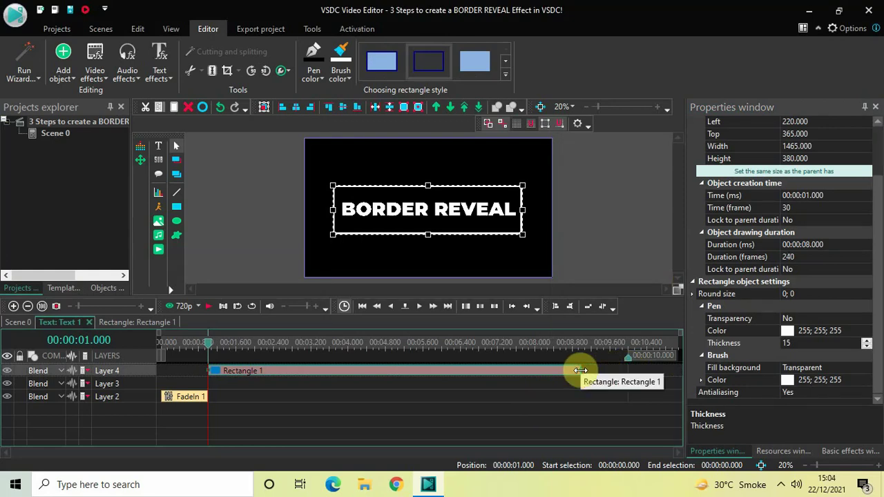
click(478, 414)
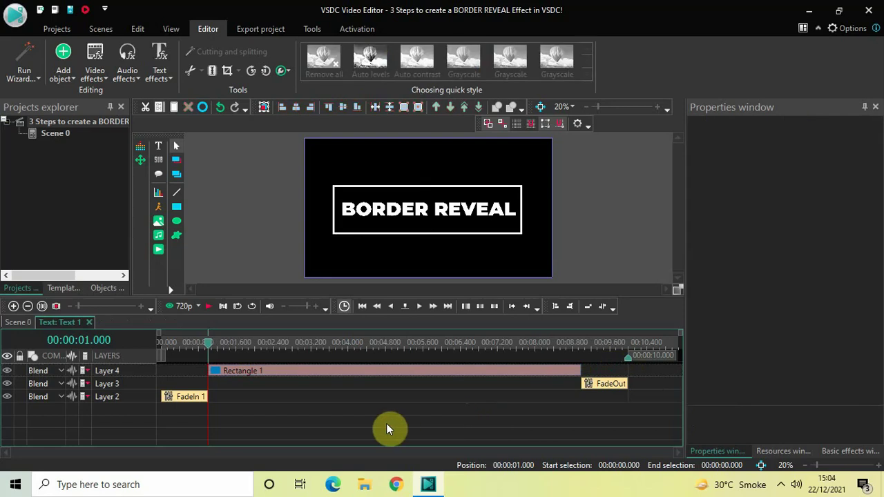
mouse_move(207, 349)
mouse_down()
mouse_move(154, 351)
mouse_move(261, 356)
mouse_up()
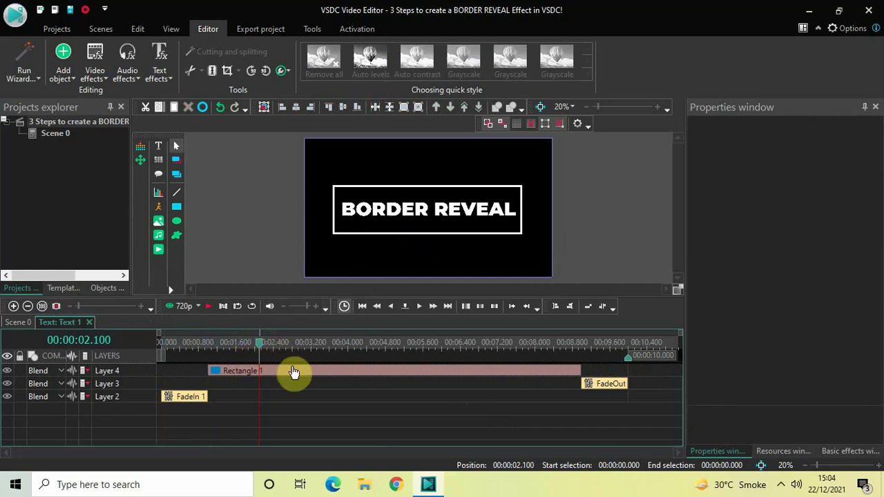
- Inside Rectangle 1, add a Mosaic transition from the Transitions effects with default placement
double_click(293, 373)
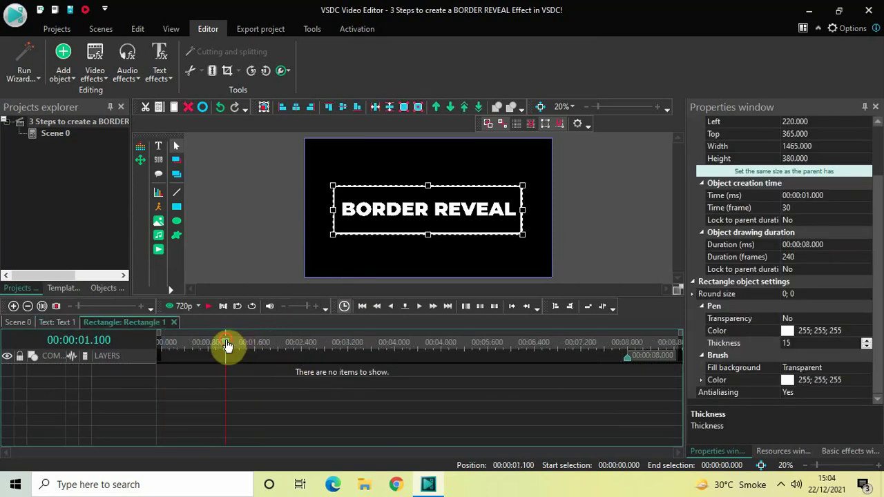
drag(228, 346, 173, 355)
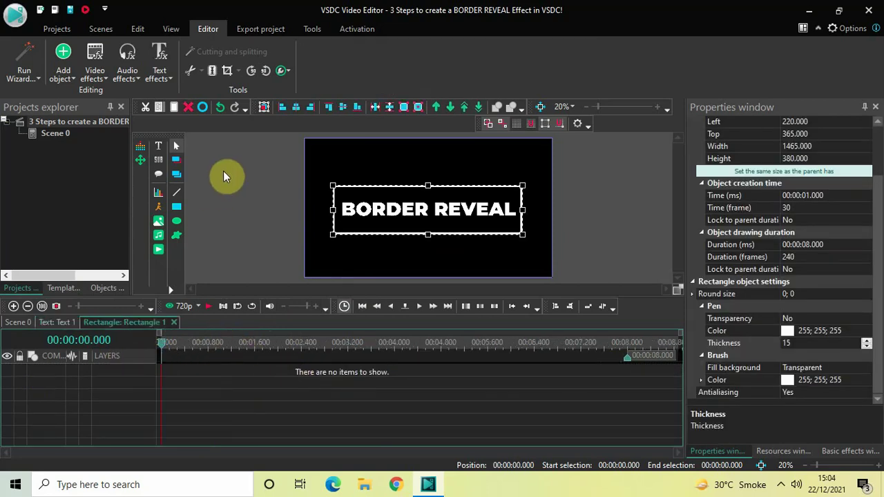
click(96, 77)
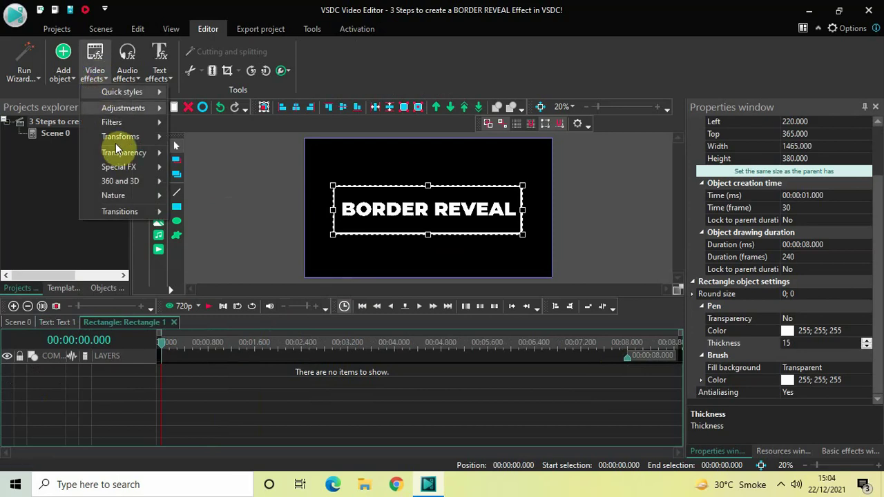
mouse_move(129, 212)
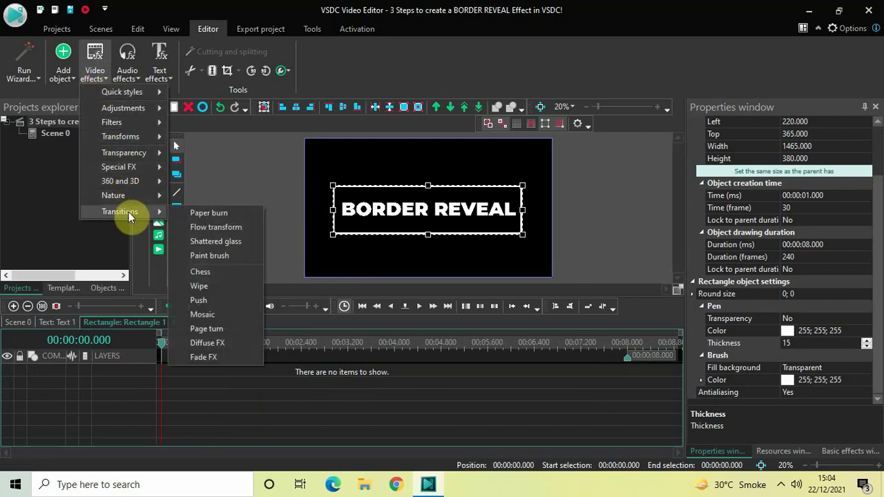
click(213, 314)
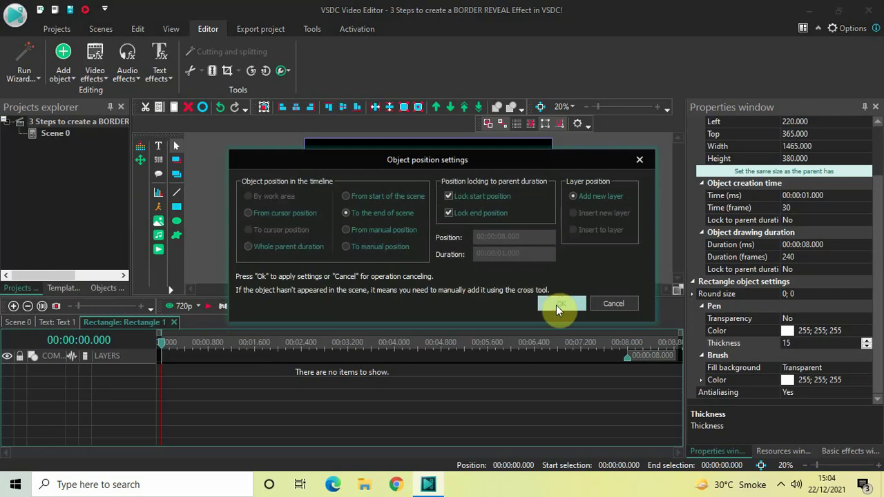
click(556, 305)
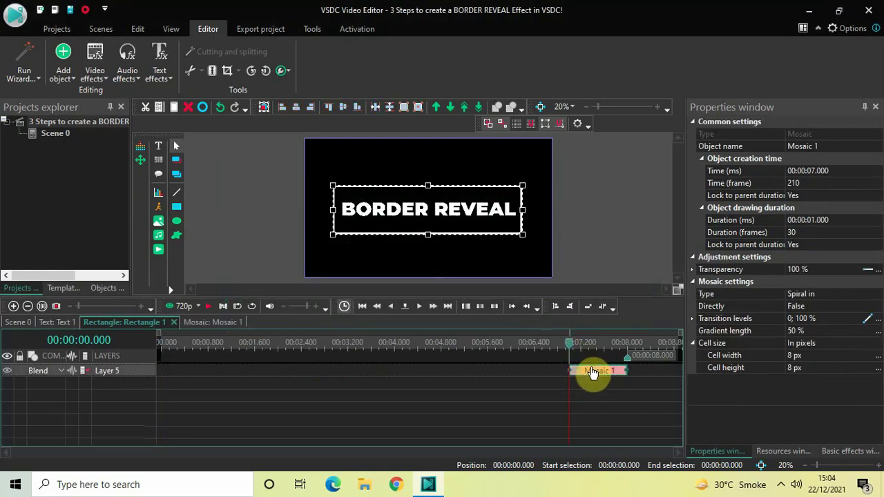
- Move Mosaic 1 earlier; set Directly to True, Gradient length 0, cell size in percents
drag(589, 373, 109, 336)
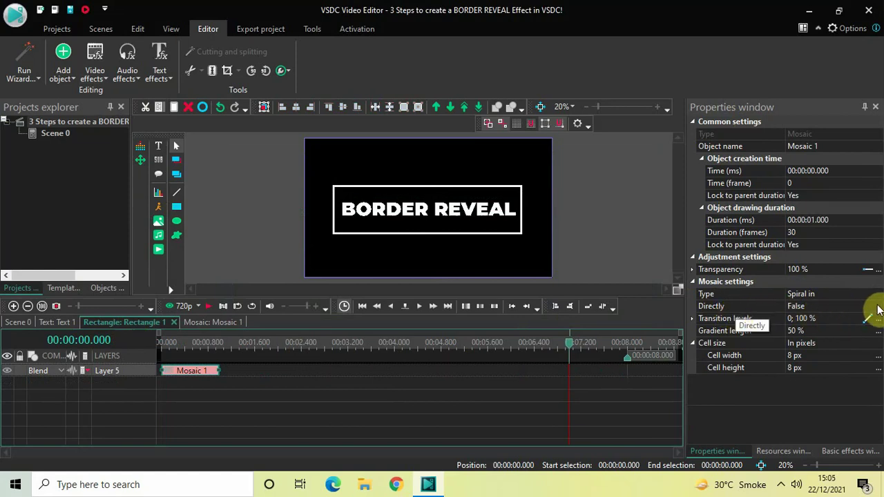
click(877, 308)
click(879, 307)
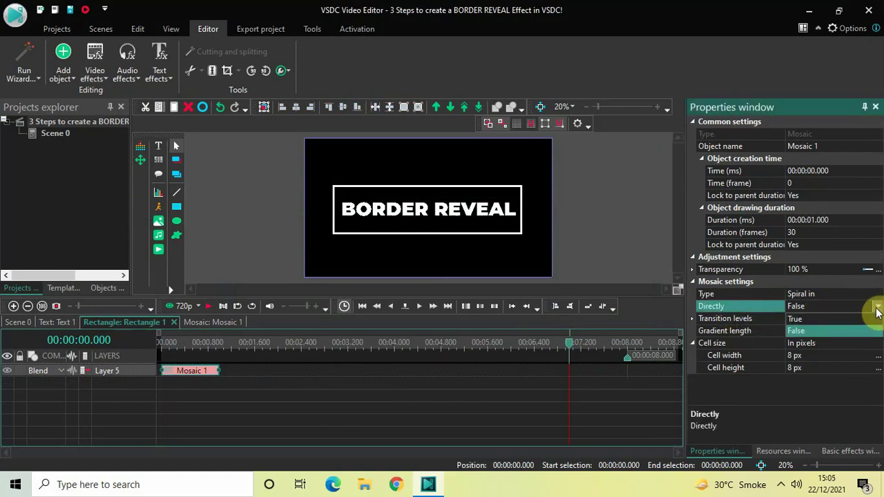
click(851, 319)
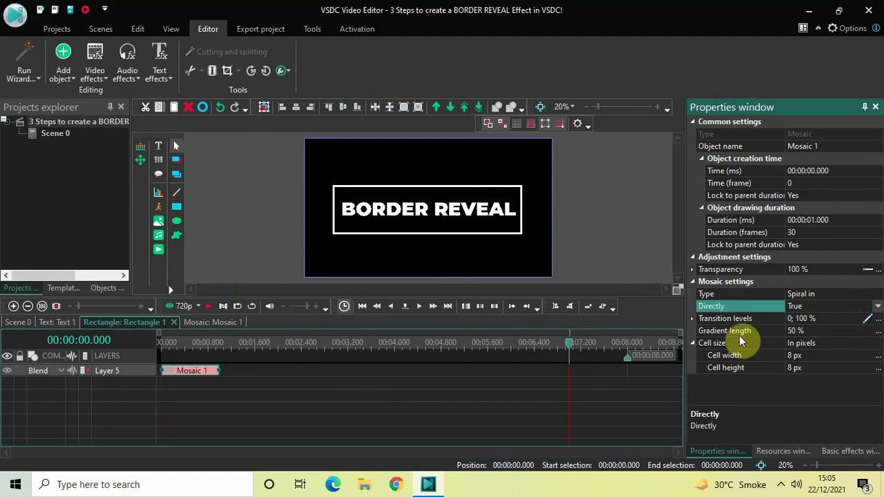
click(820, 333)
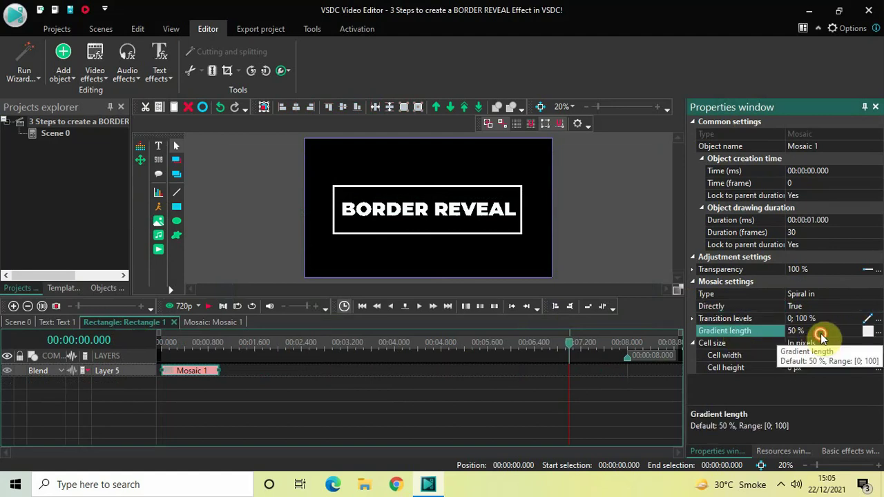
text(0)
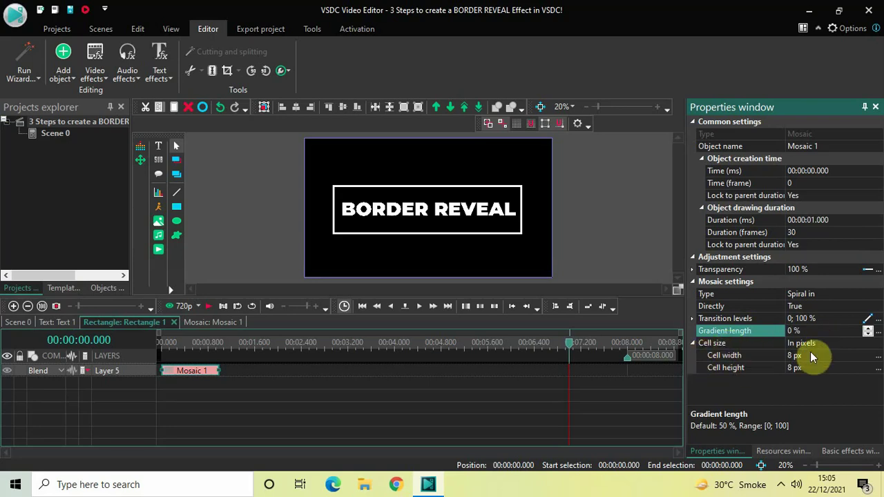
click(877, 345)
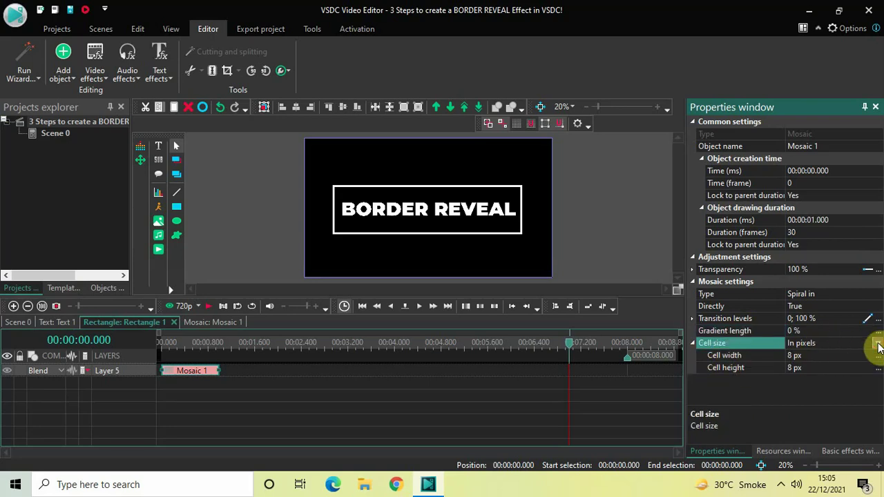
click(877, 345)
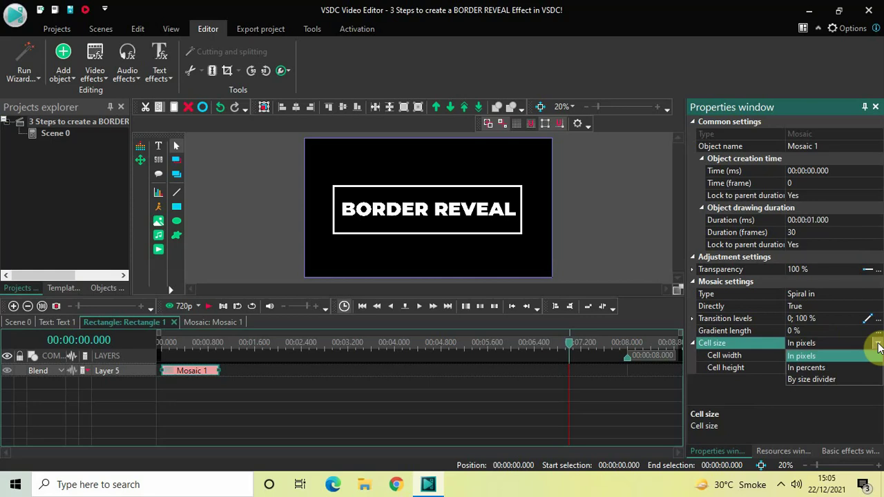
click(830, 369)
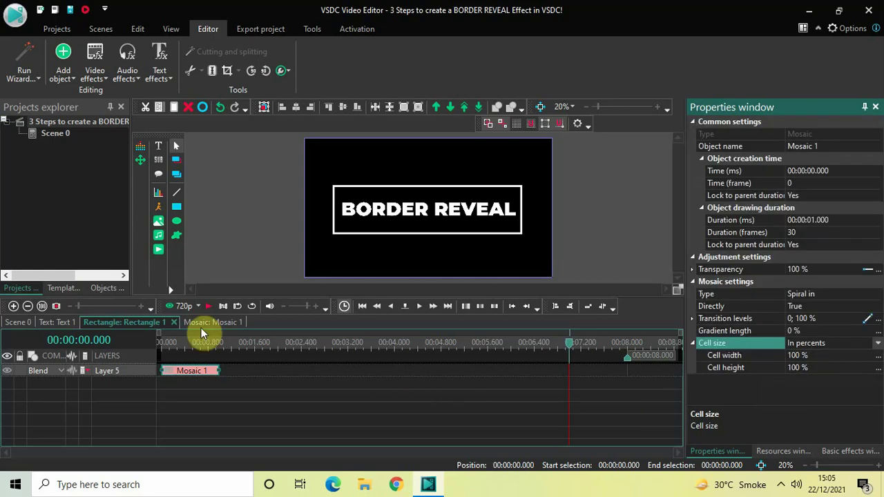
- Go back to Scene 0, play the animation from the start, then open Text 1
click(69, 324)
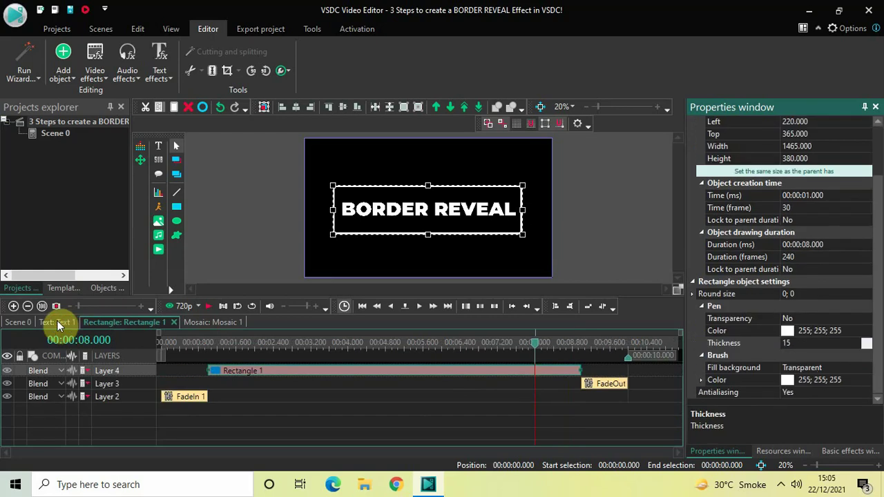
click(25, 322)
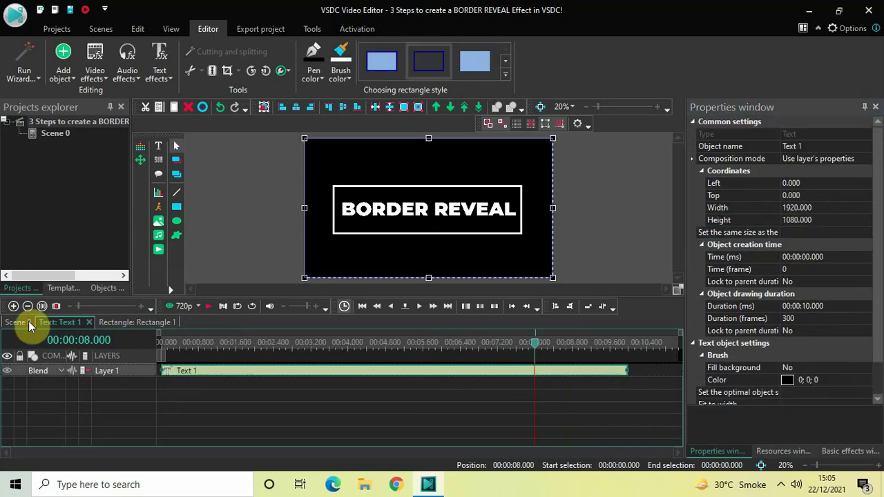
click(157, 341)
click(220, 416)
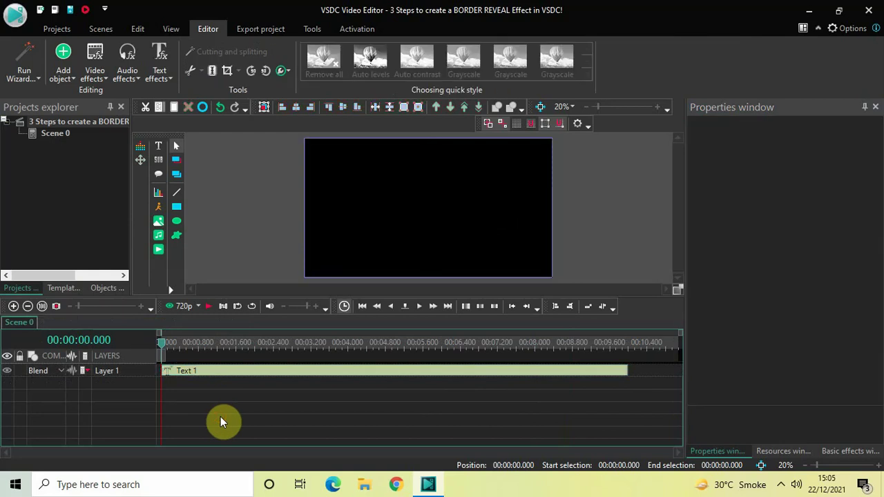
key(space)
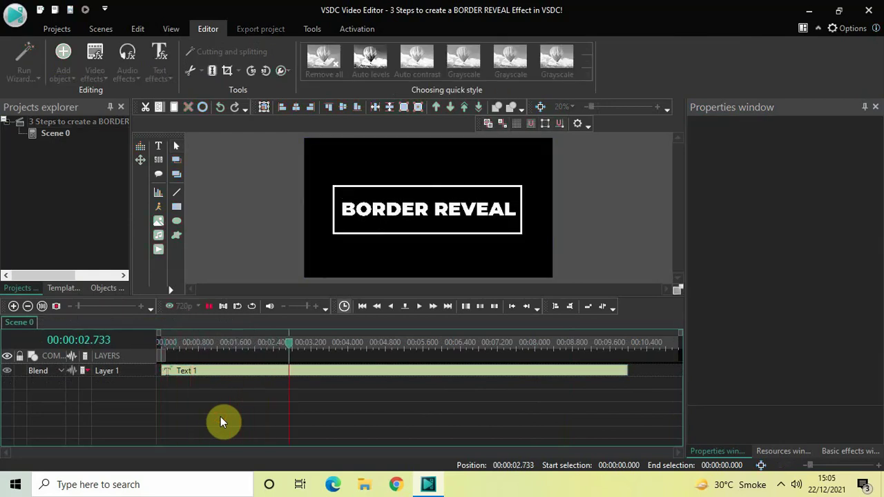
key(space)
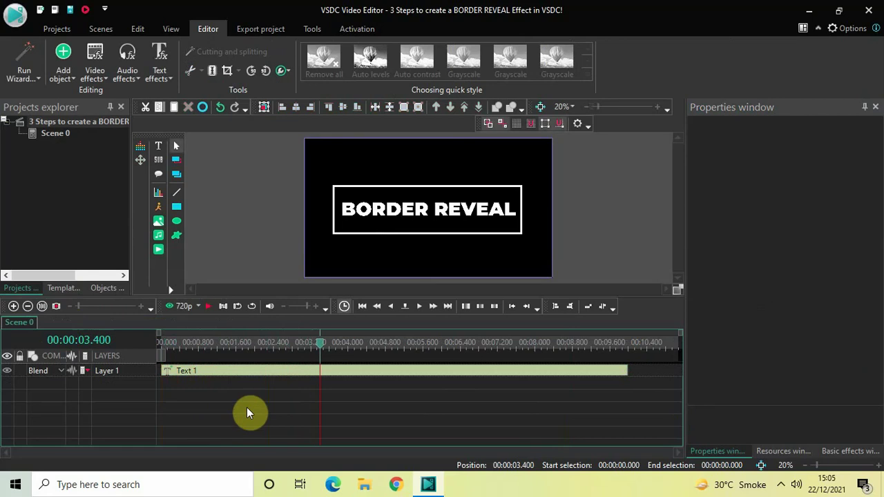
double_click(278, 371)
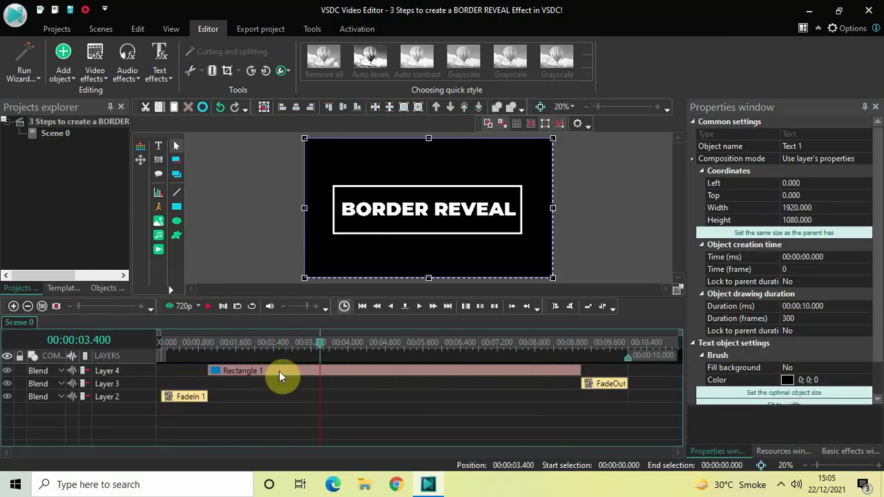
- Switch Rectangle 1's Mosaic 1 transition to Spiral out and preview the border reveal from the start
double_click(279, 374)
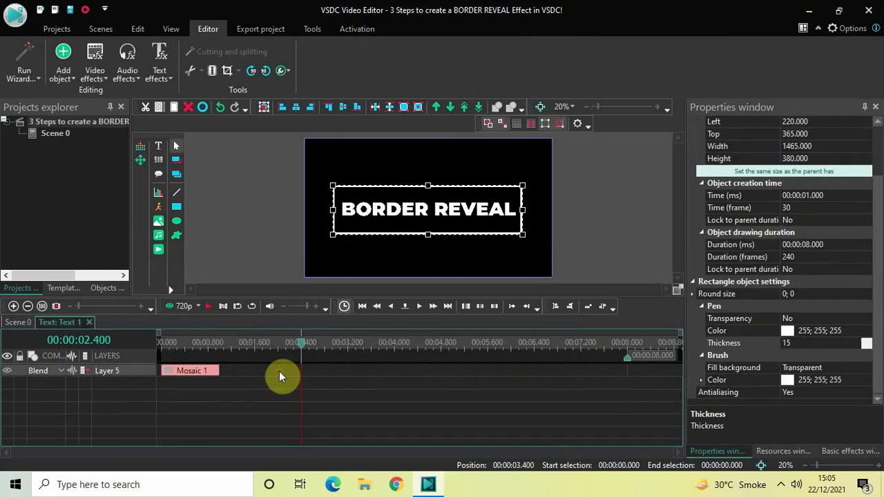
double_click(198, 374)
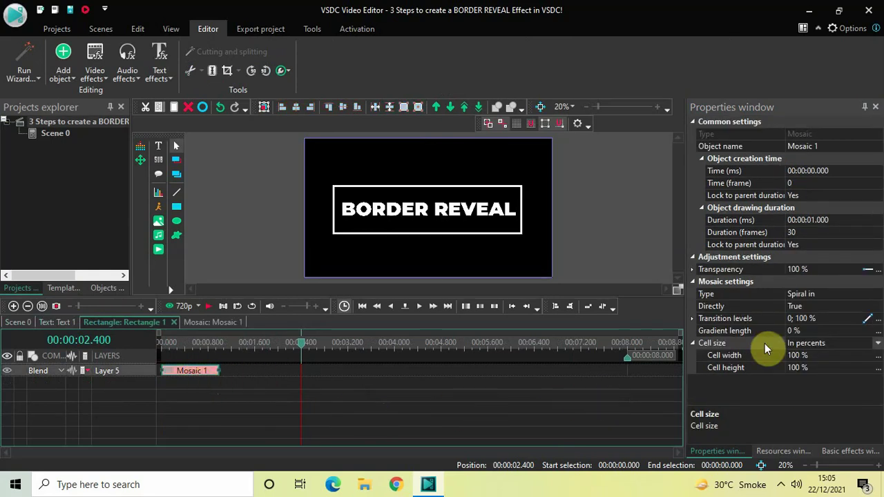
click(878, 298)
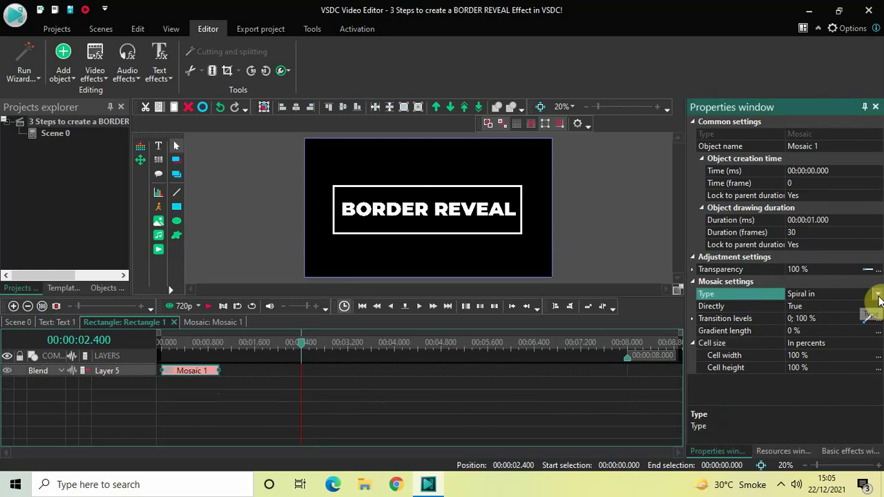
click(878, 295)
click(832, 323)
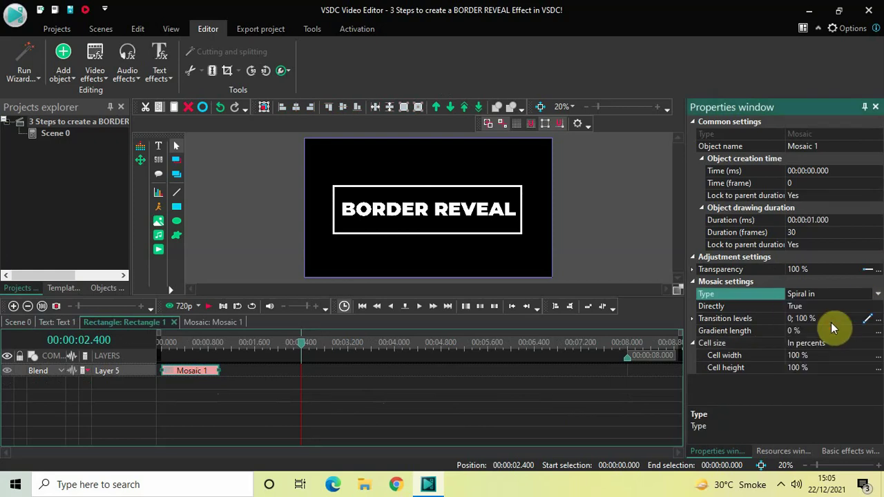
click(160, 344)
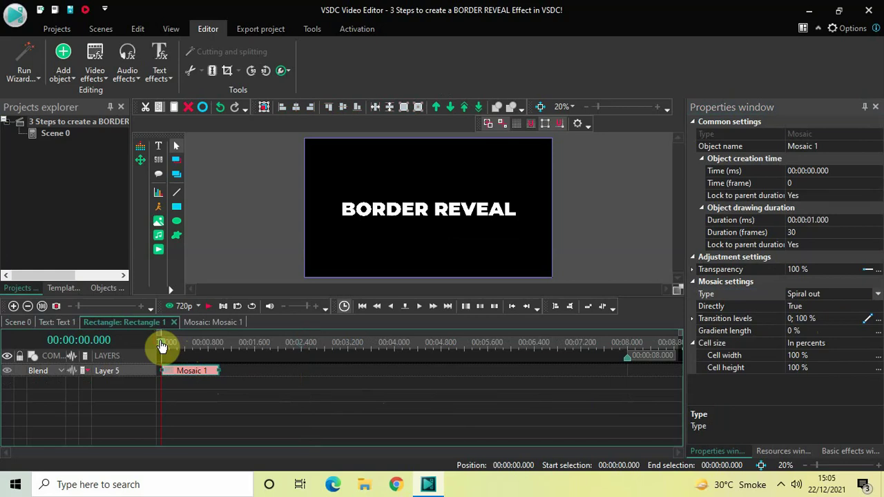
key(space)
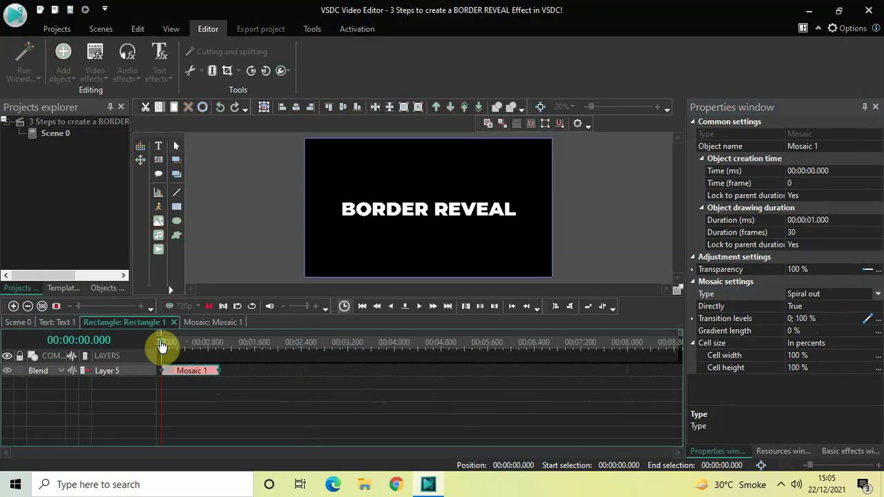
key(space)
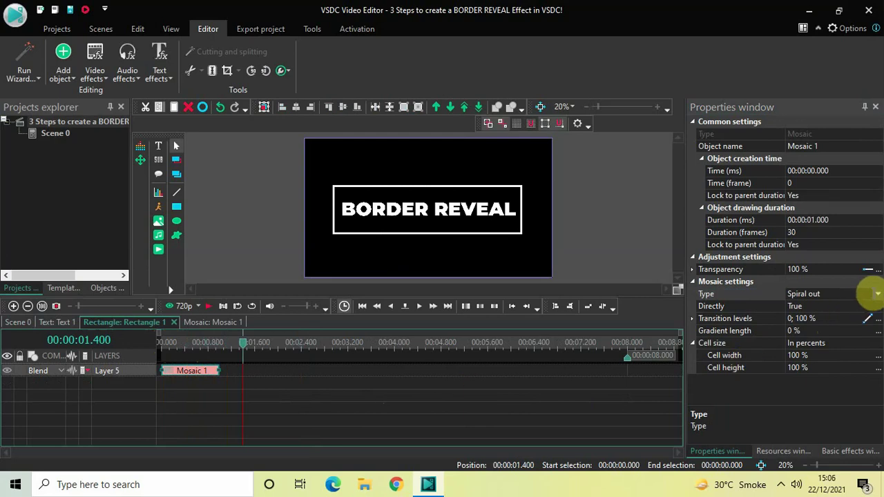
- Set the Mosaic 1 type back to Spiral in and return to the Scene 0 timeline
click(877, 294)
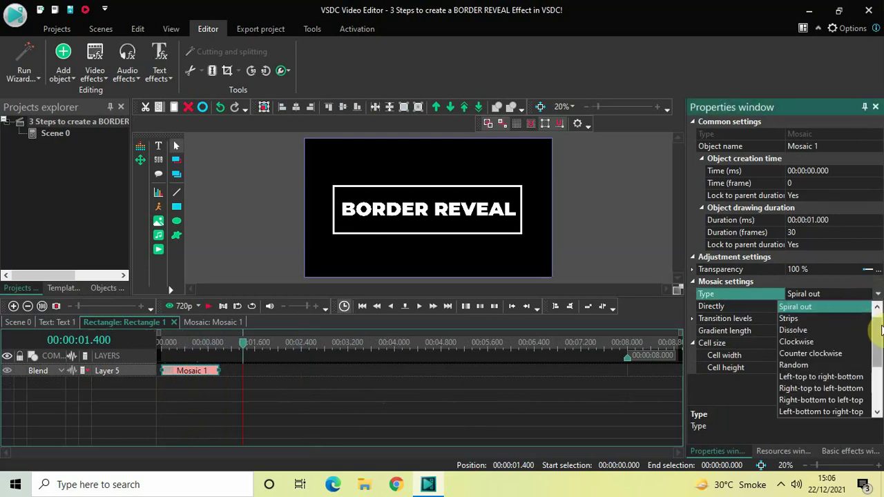
scroll(878, 329, up, 1)
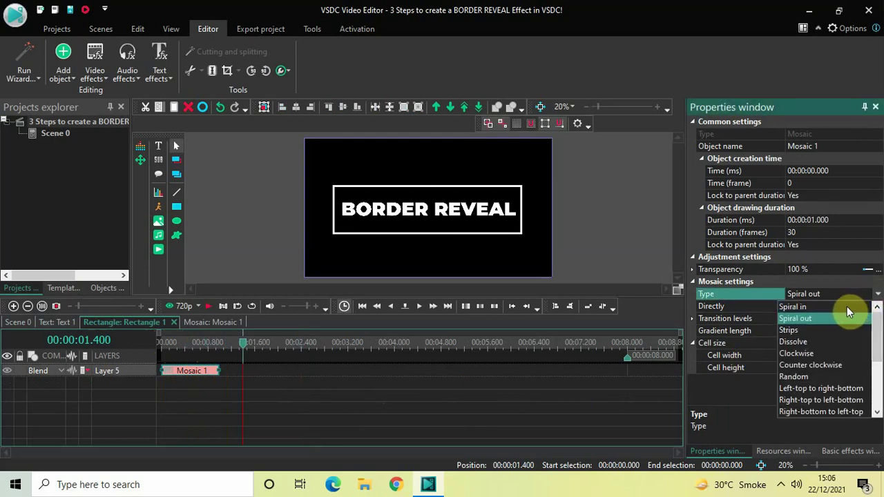
click(847, 307)
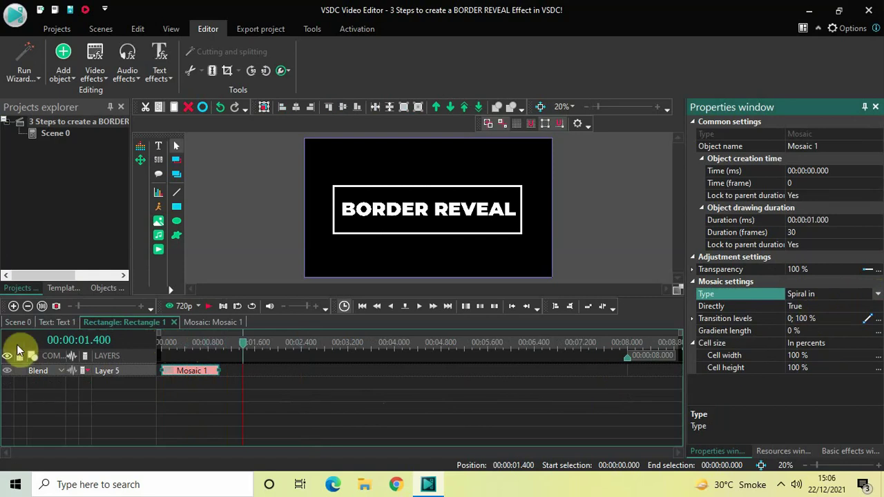
click(16, 323)
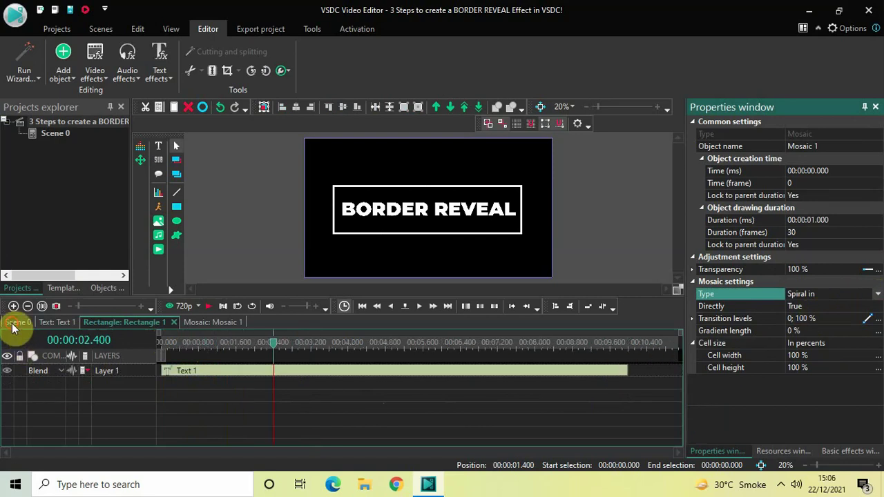
- Play the BORDER REVEAL title with its white border from the start of the timeline
click(160, 343)
key(space)
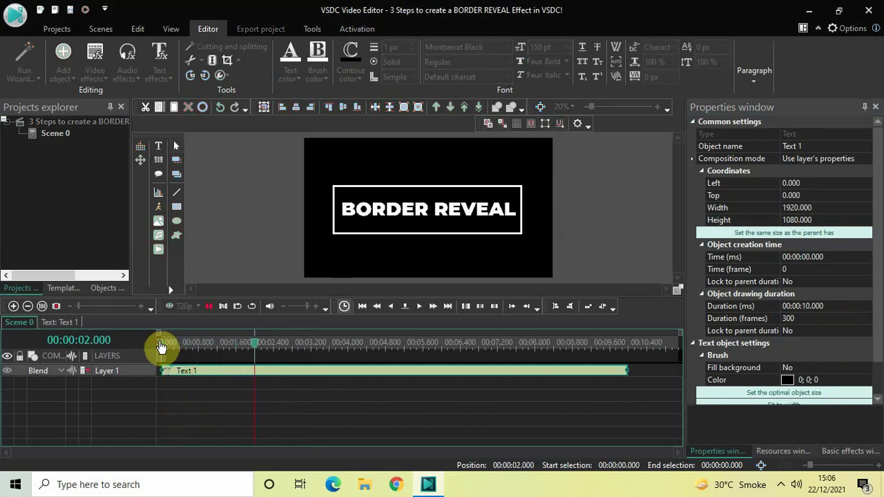